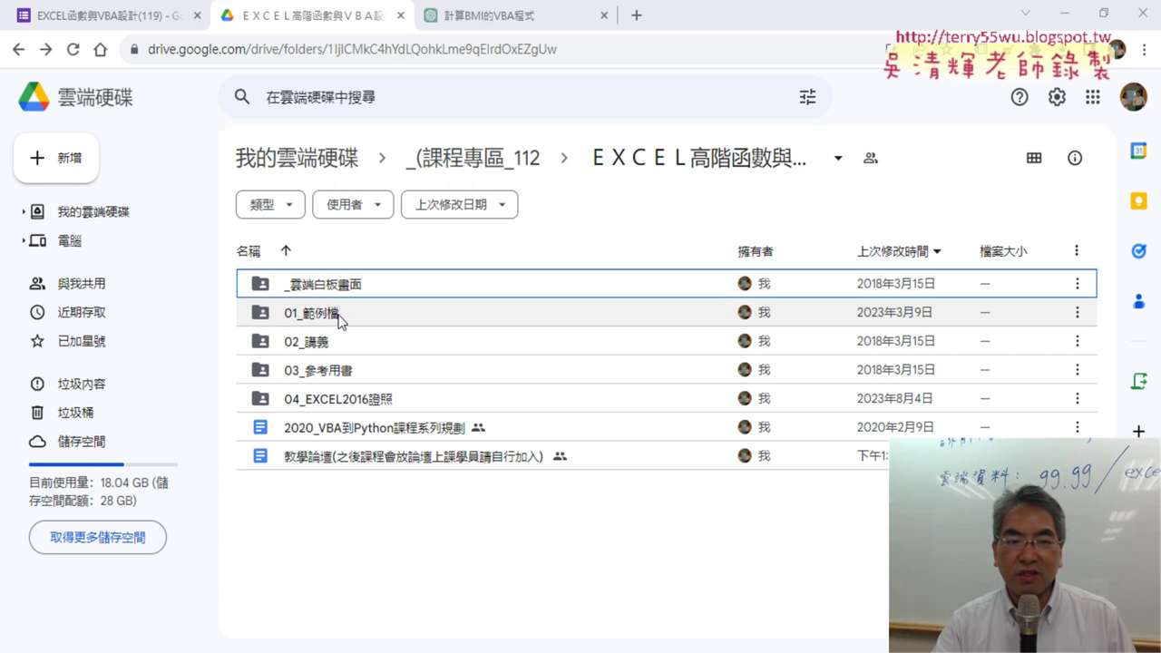
# - In Drive, go through _雲端白板畫面 > 01_文字與資料函數 and open the 01_文字與資料函數程式碼 doc
pyautogui.click(332, 313)
pyautogui.doubleClick(332, 315)
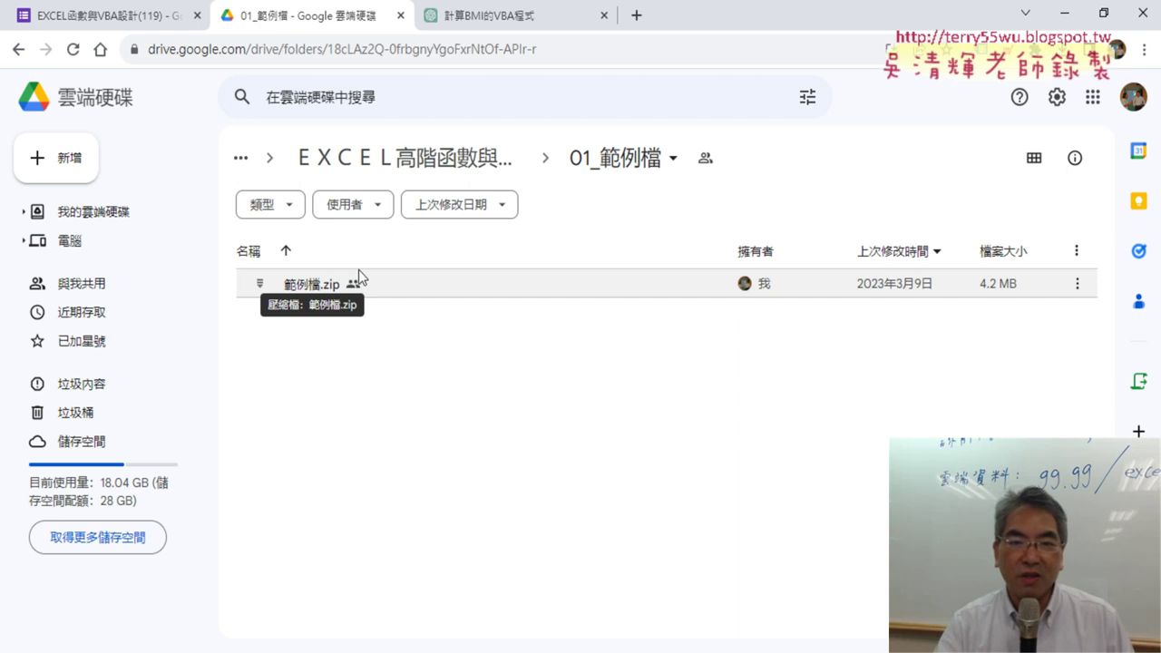
pyautogui.click(489, 166)
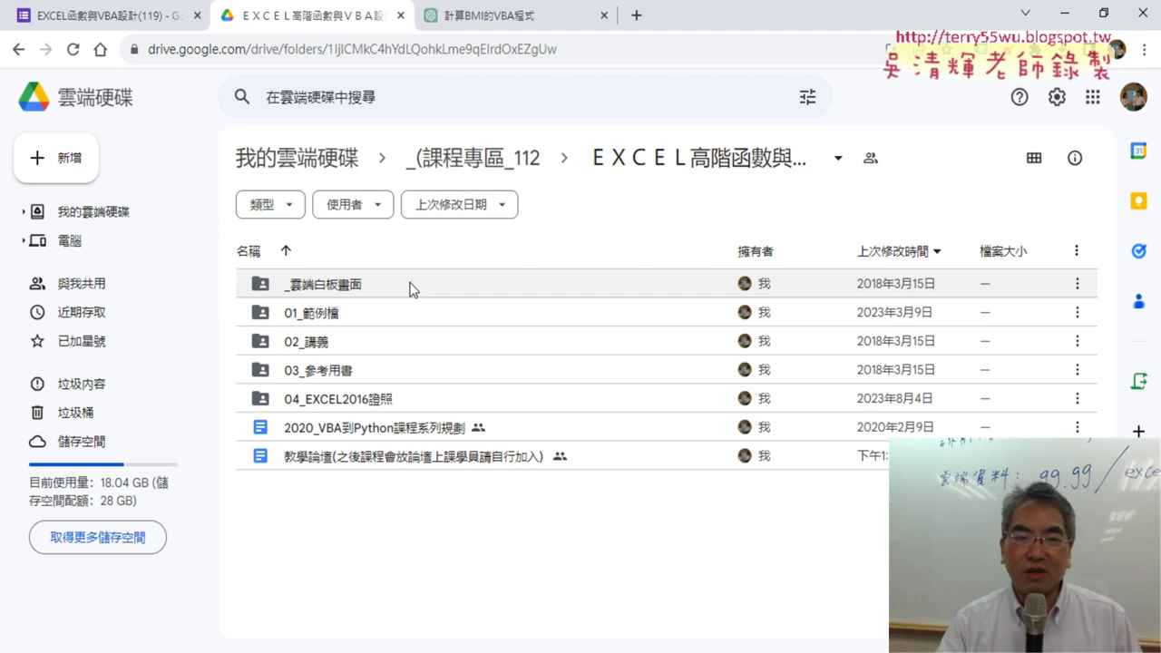
pyautogui.doubleClick(373, 291)
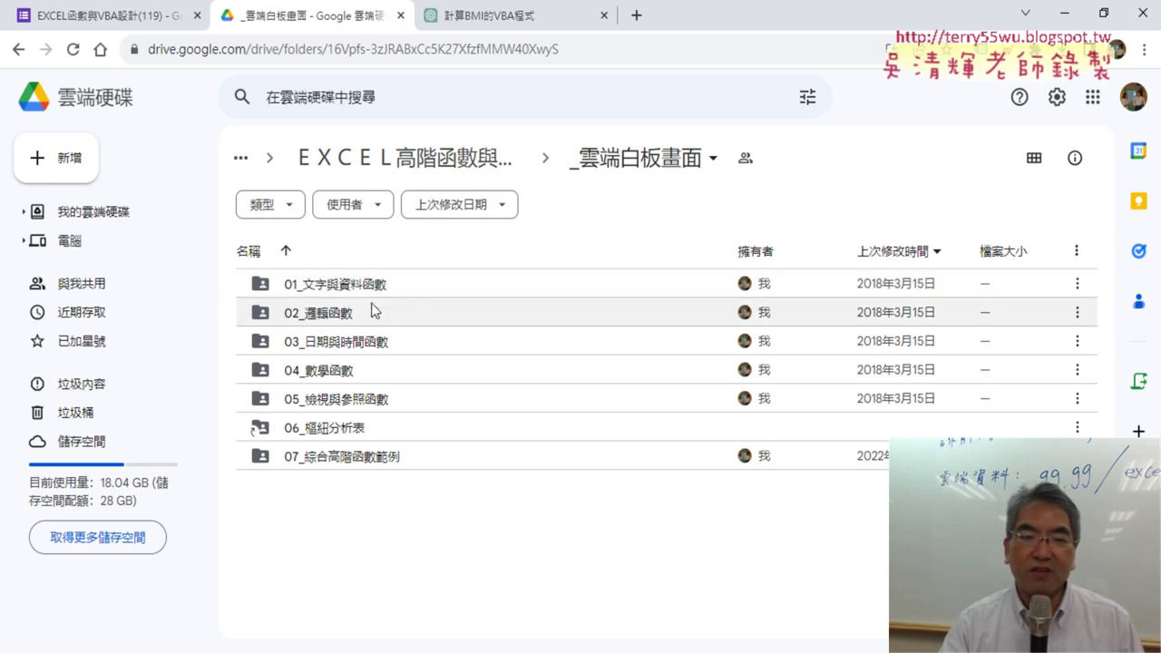
pyautogui.doubleClick(386, 285)
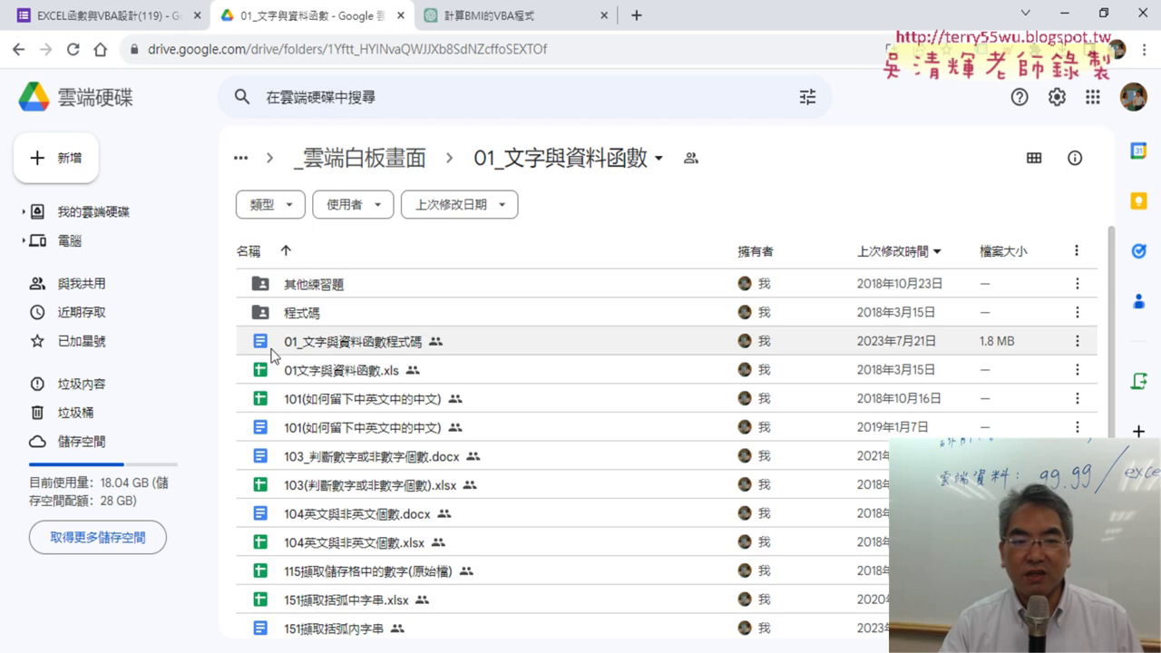
pyautogui.doubleClick(349, 349)
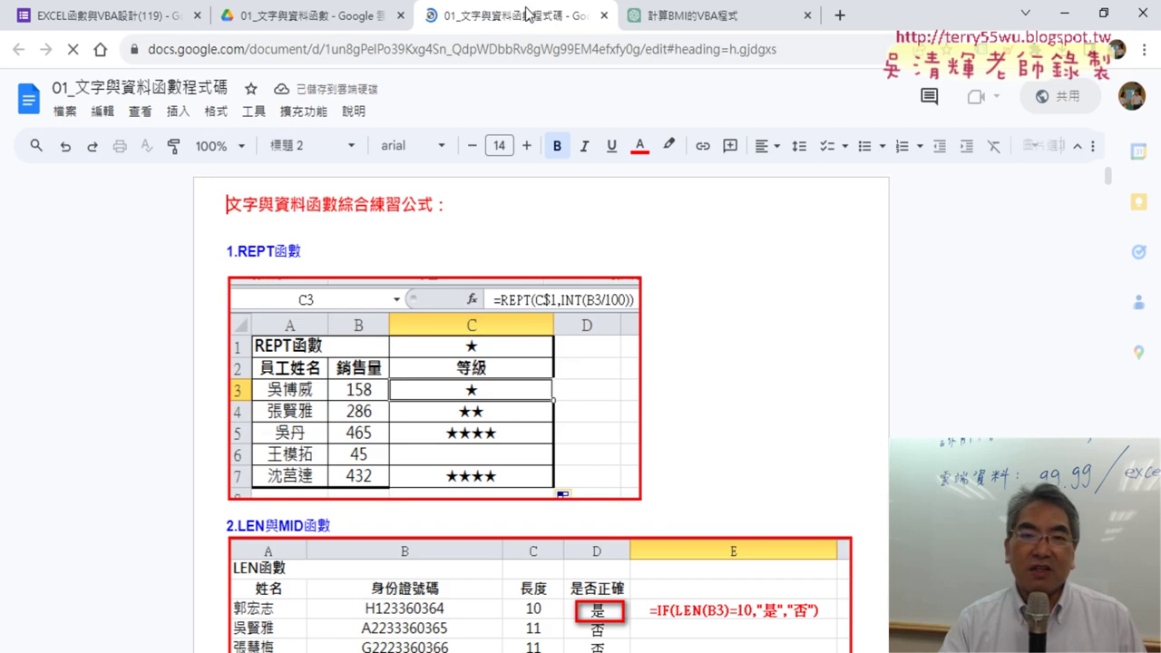
# - Scroll through the REPT and LEN&MID example solutions in the doc
pyautogui.scroll(-1, 757, 315)
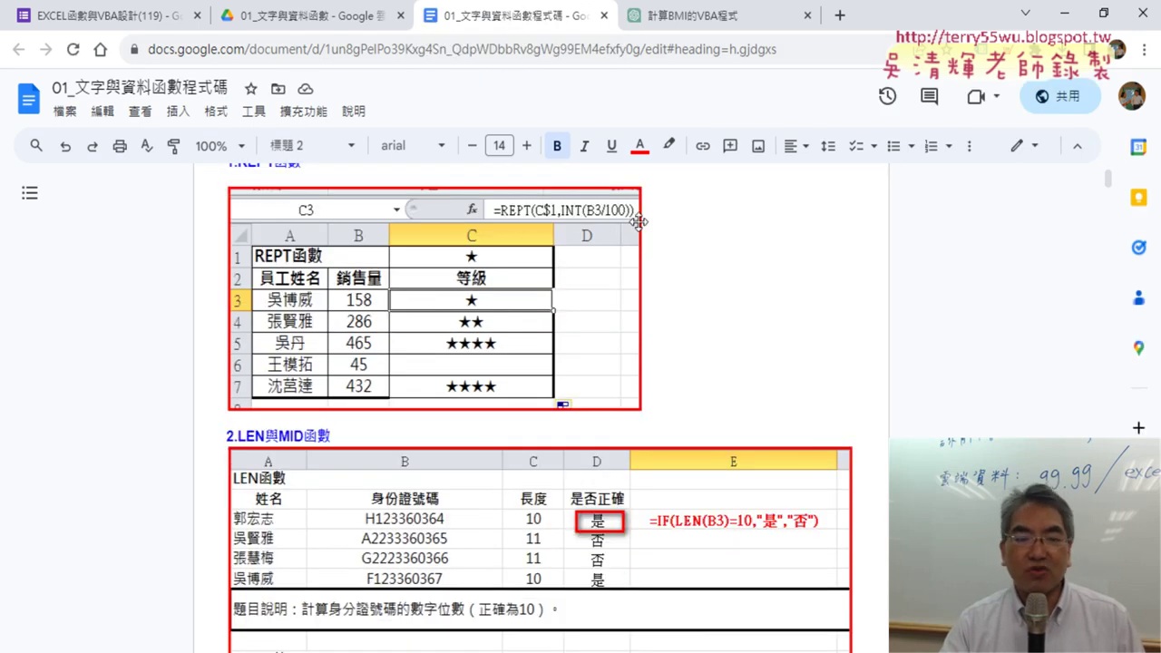
pyautogui.scroll(1, 699, 233)
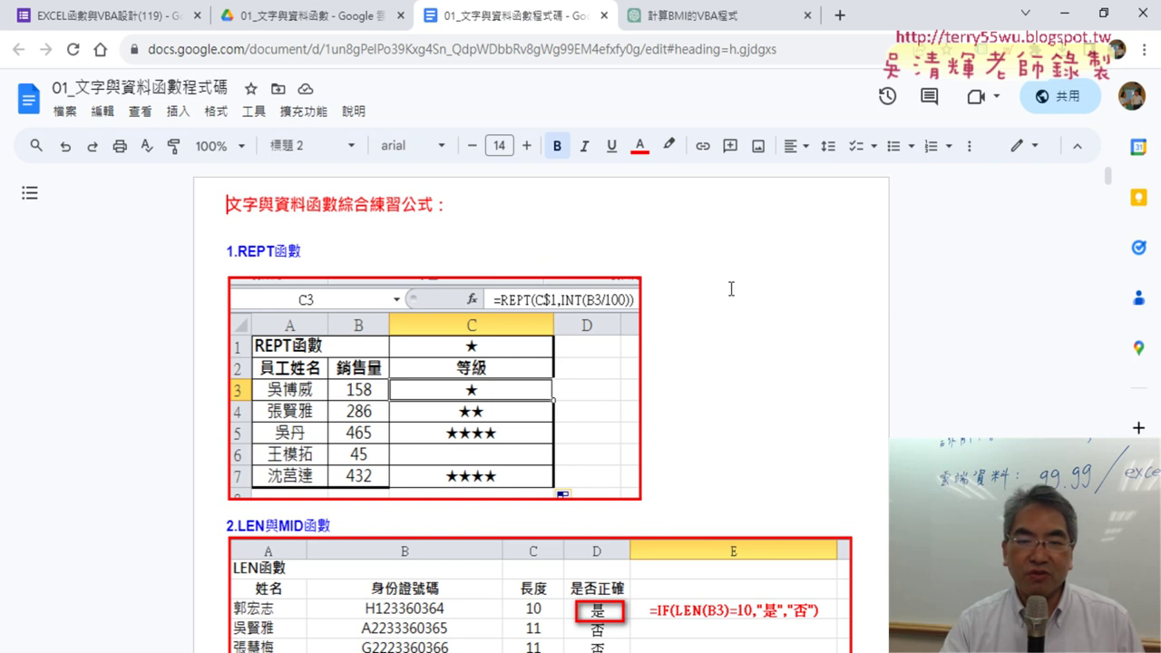
pyautogui.scroll(-2, 751, 314)
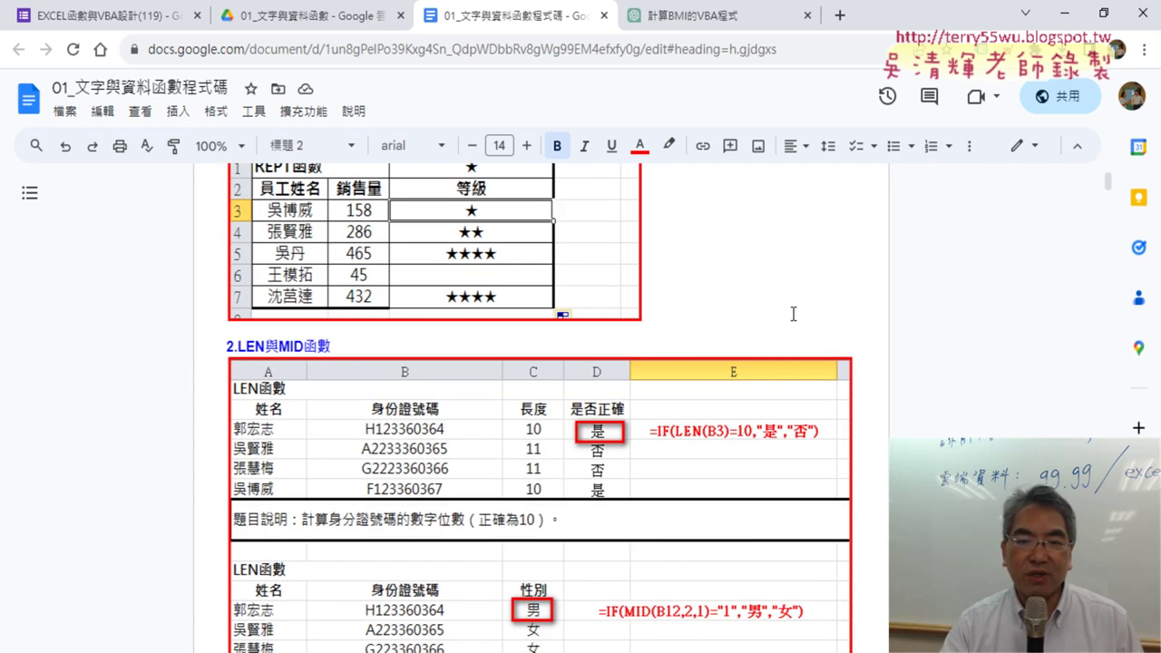
pyautogui.scroll(2, 792, 313)
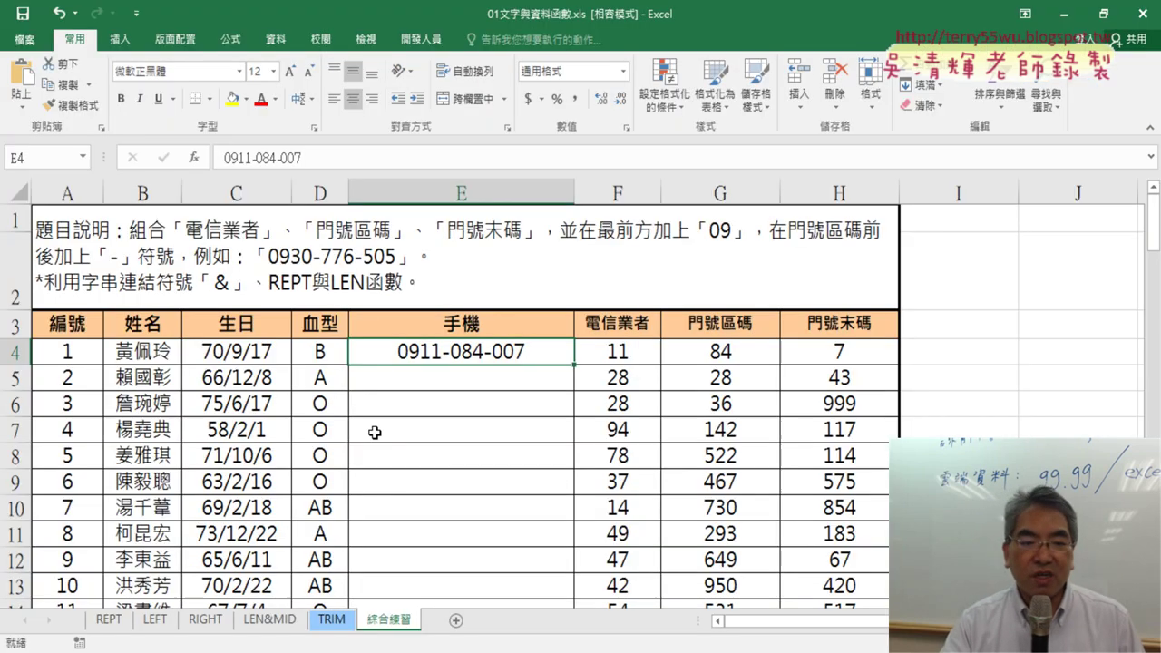
# - On the REPT sheet, show the function arguments of C3's =REPT(C$1,B3/100)
pyautogui.click(108, 620)
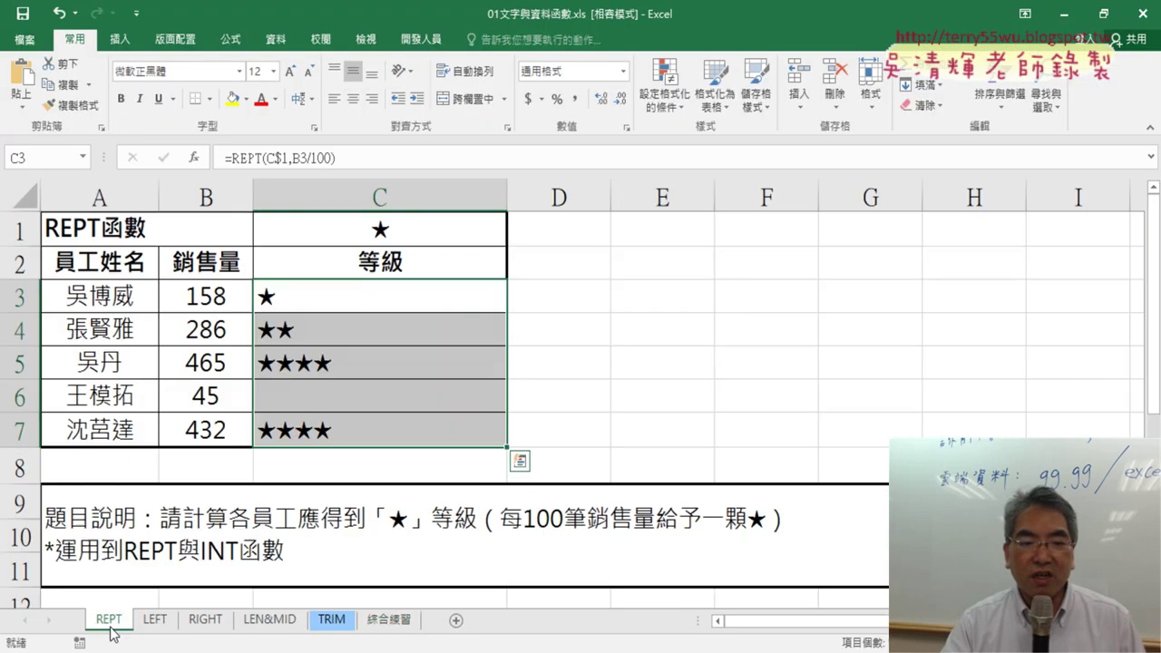
pyautogui.click(348, 295)
pyautogui.click(229, 161)
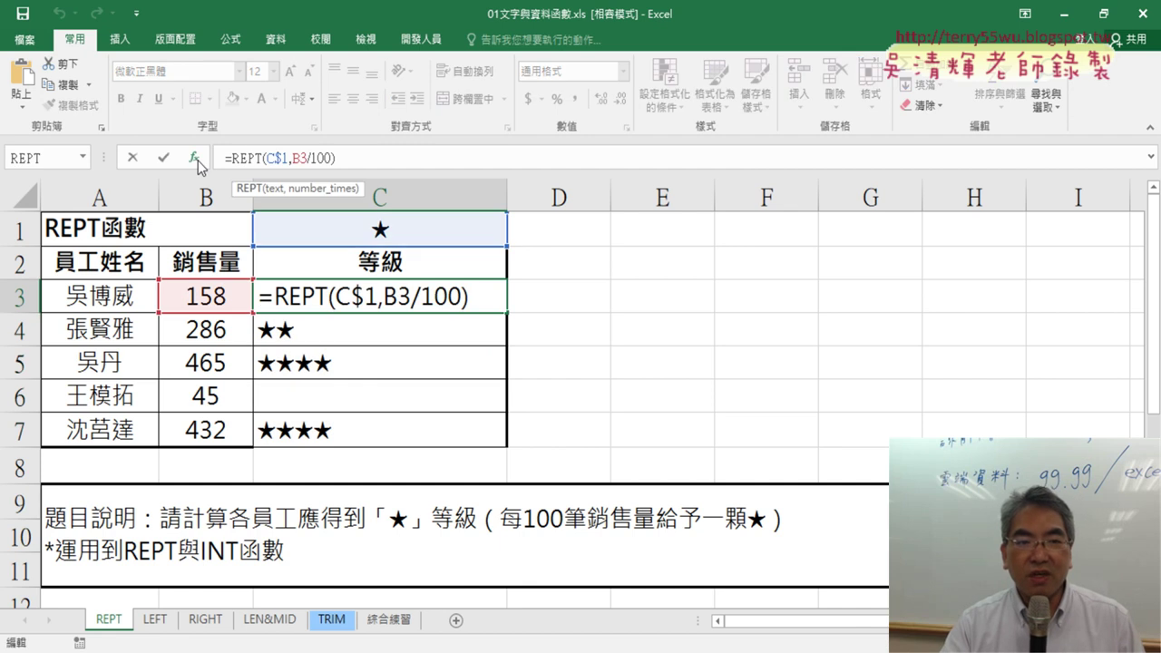
pyautogui.click(196, 159)
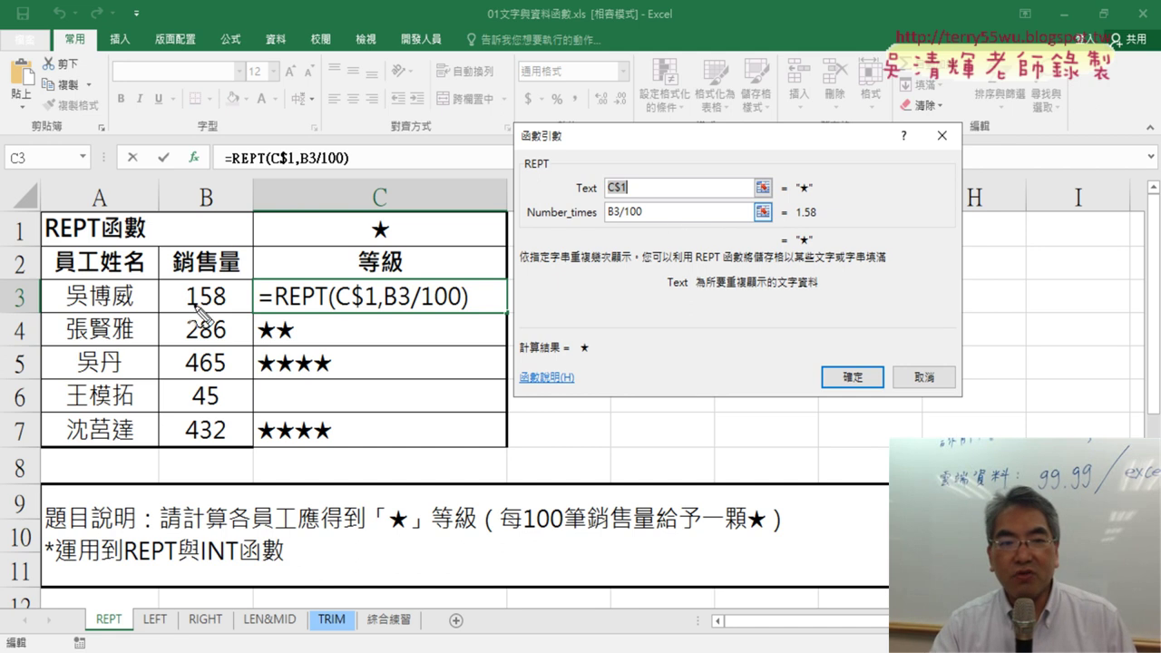
# - Highlight the 158 sales, the 1.58 B3/100 result and the single ★, then select B3/100
pyautogui.moveTo(182, 307); pyautogui.dragTo(240, 311)
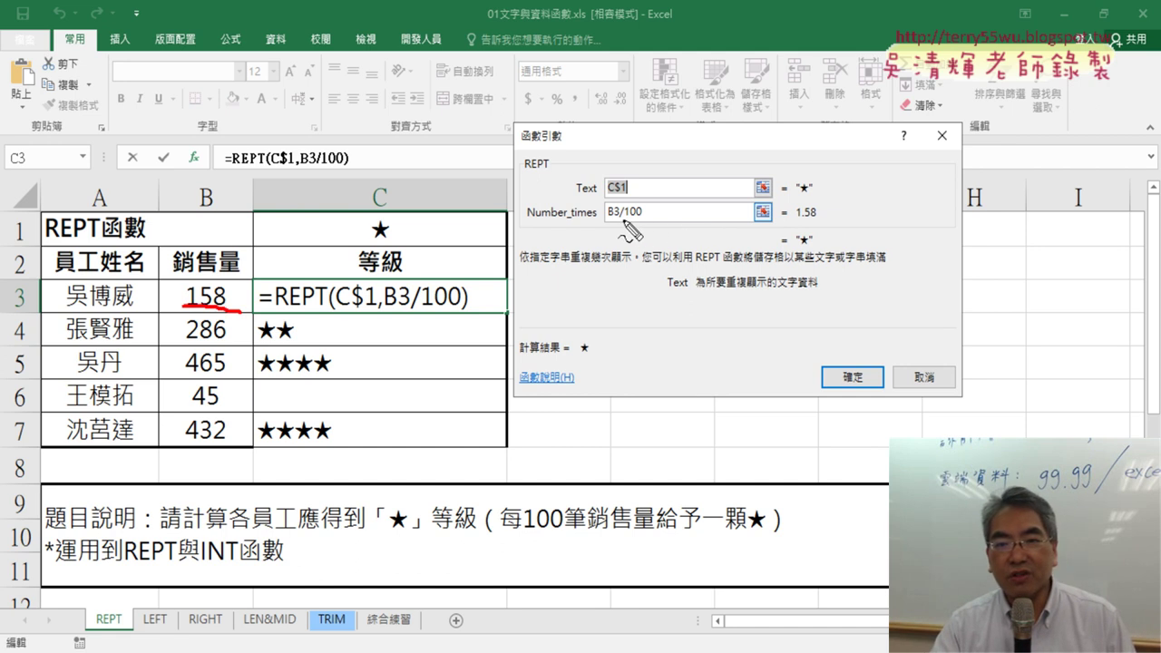
pyautogui.moveTo(605, 219); pyautogui.dragTo(647, 218)
pyautogui.moveTo(794, 221); pyautogui.dragTo(825, 220)
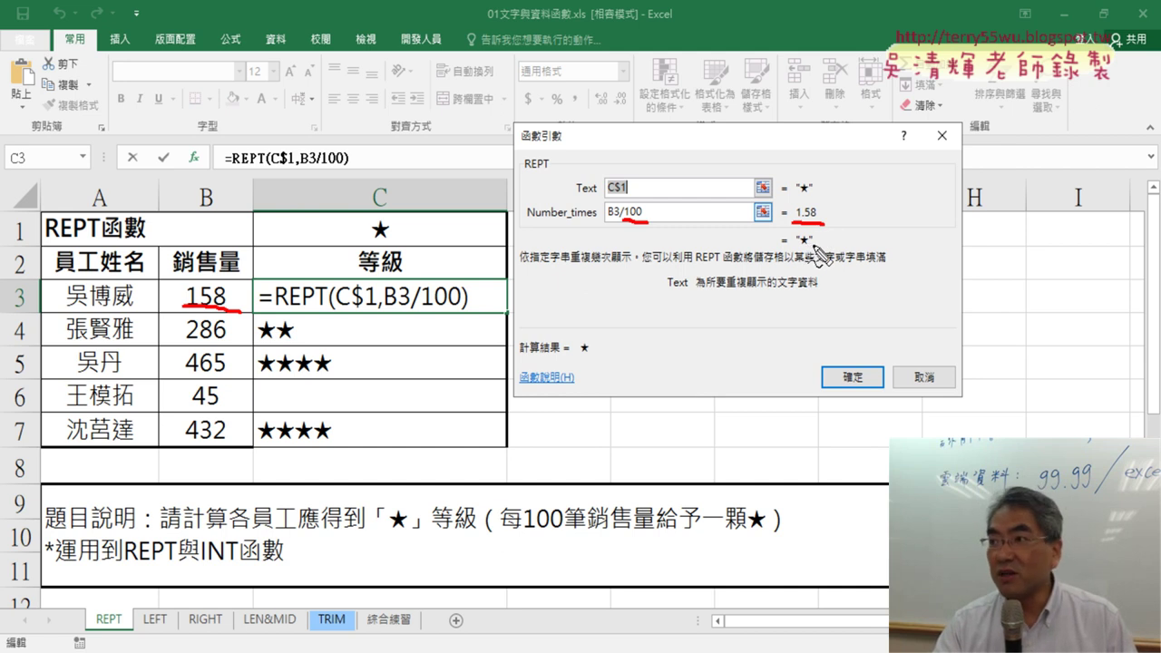
pyautogui.moveTo(813, 232); pyautogui.dragTo(825, 247)
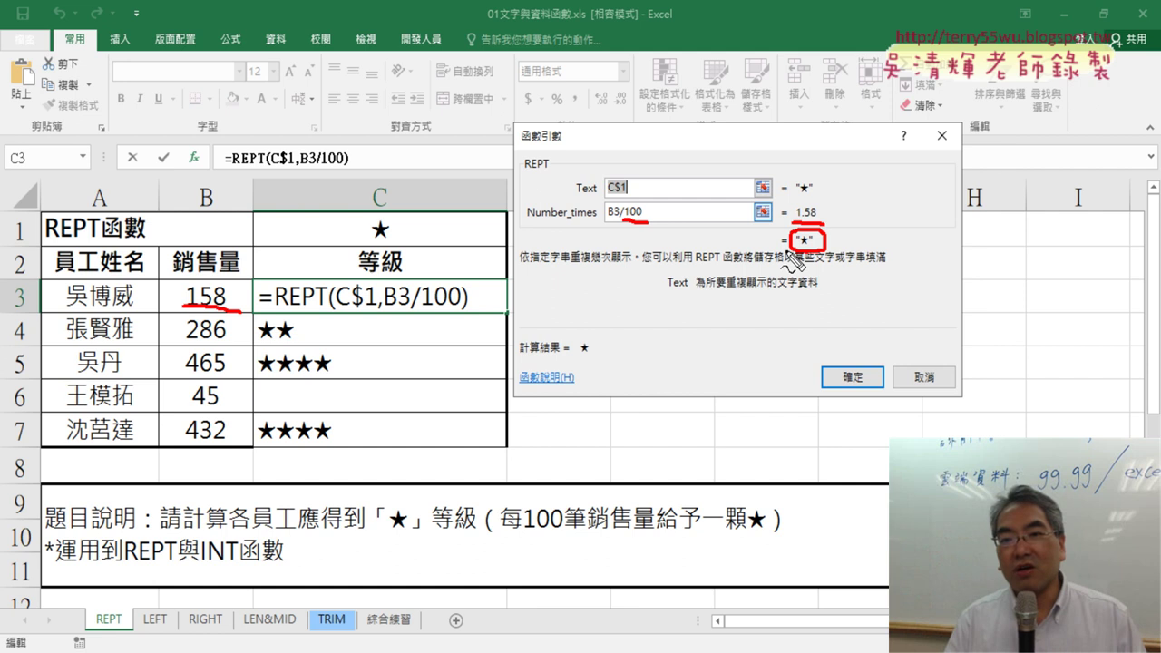
pyautogui.press('Escape')
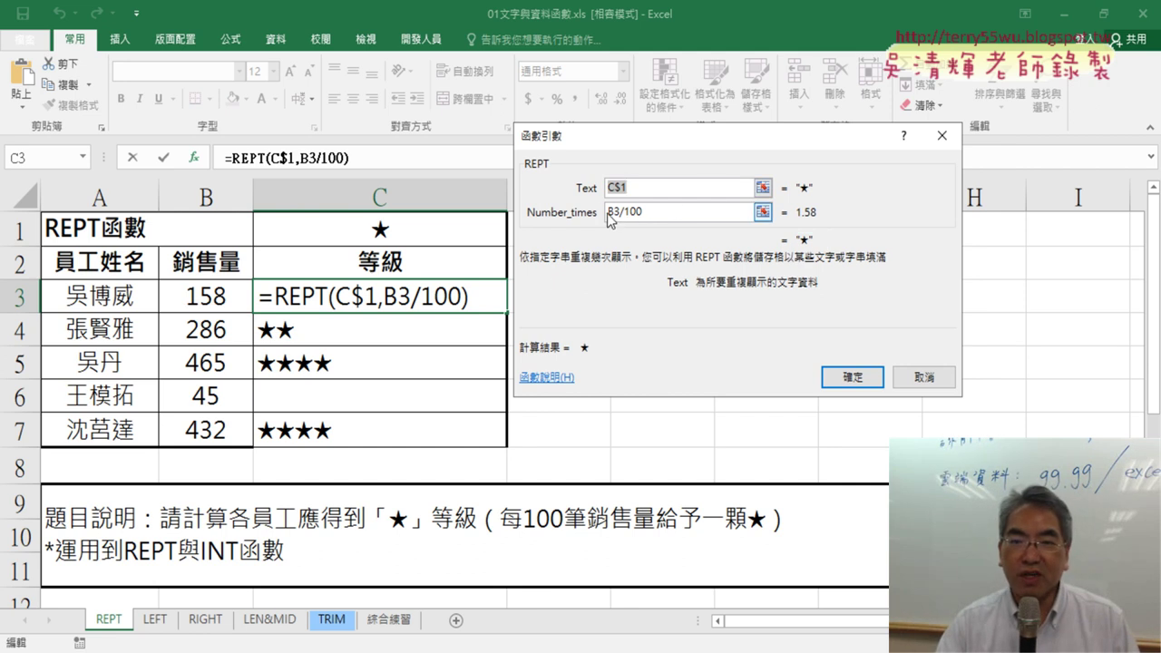
pyautogui.moveTo(609, 215); pyautogui.dragTo(638, 213)
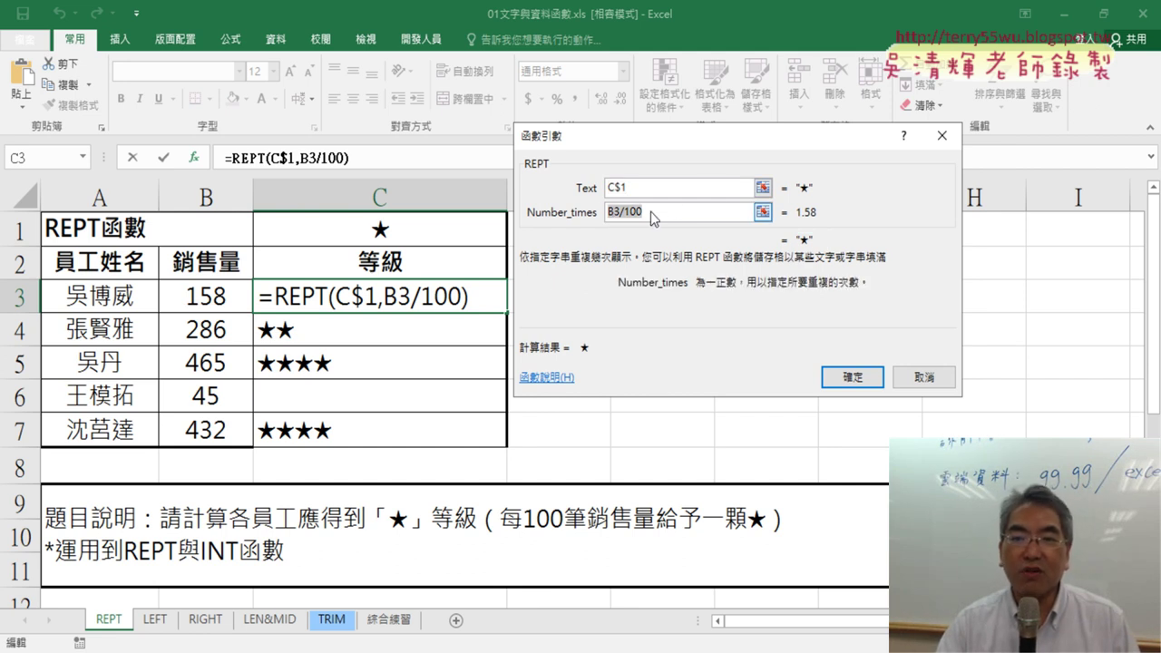
# - Change C3 to =REPT(C$1,INT(B3/100)) and fill it down through C7
pyautogui.click(611, 216)
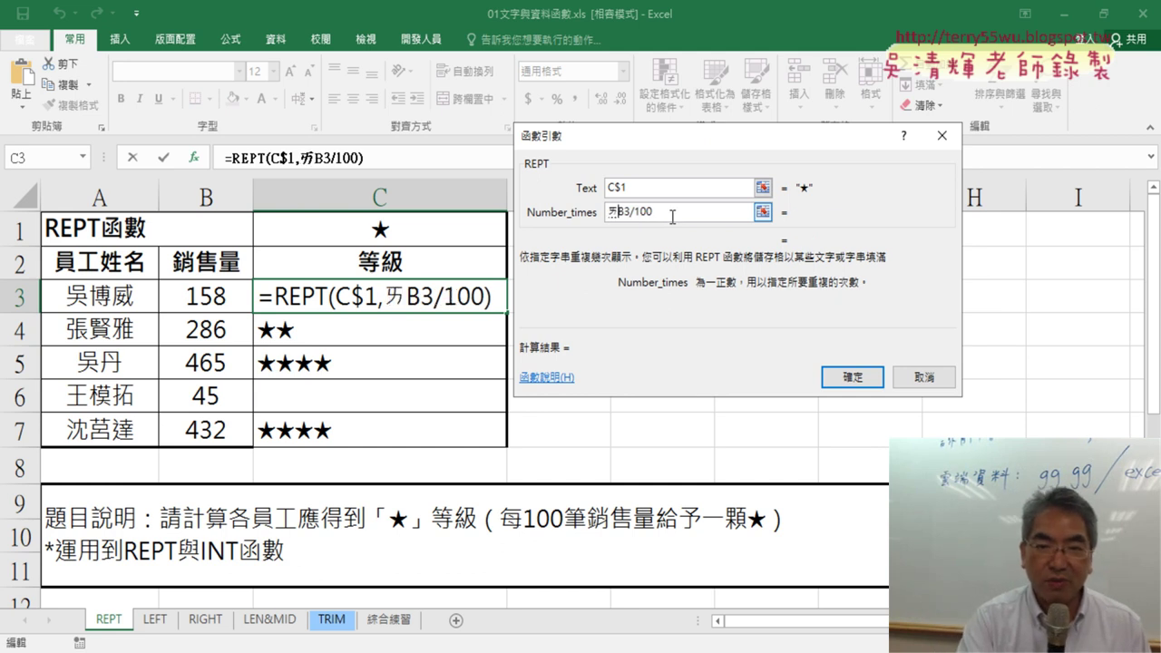
pyautogui.write('int')
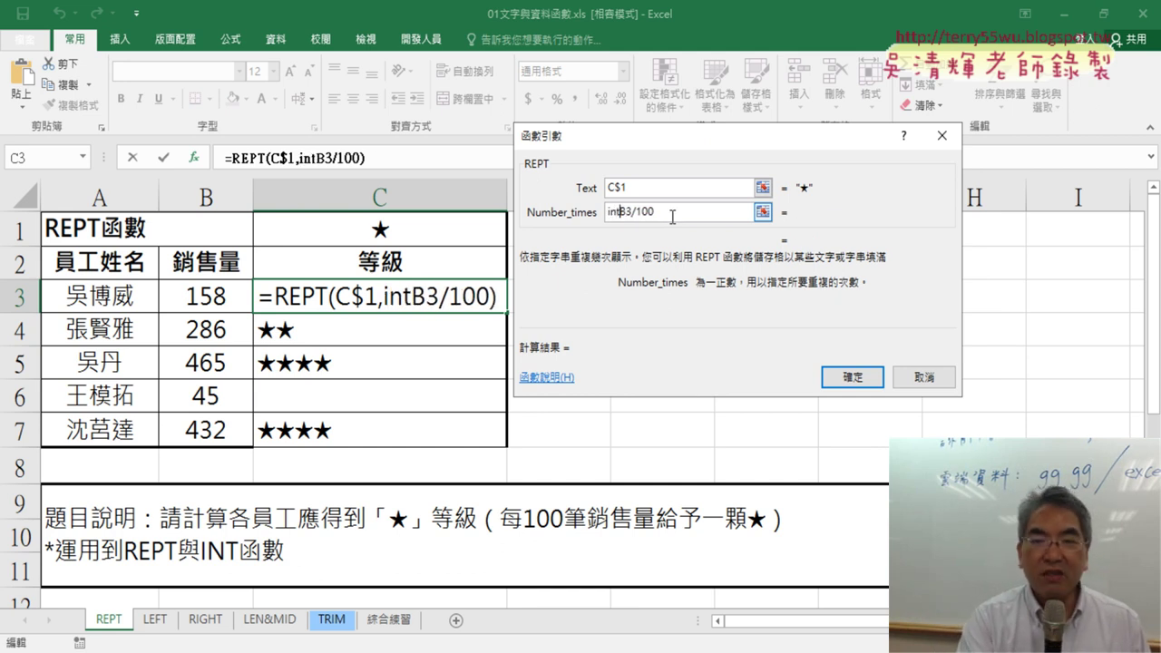
pyautogui.write('(')
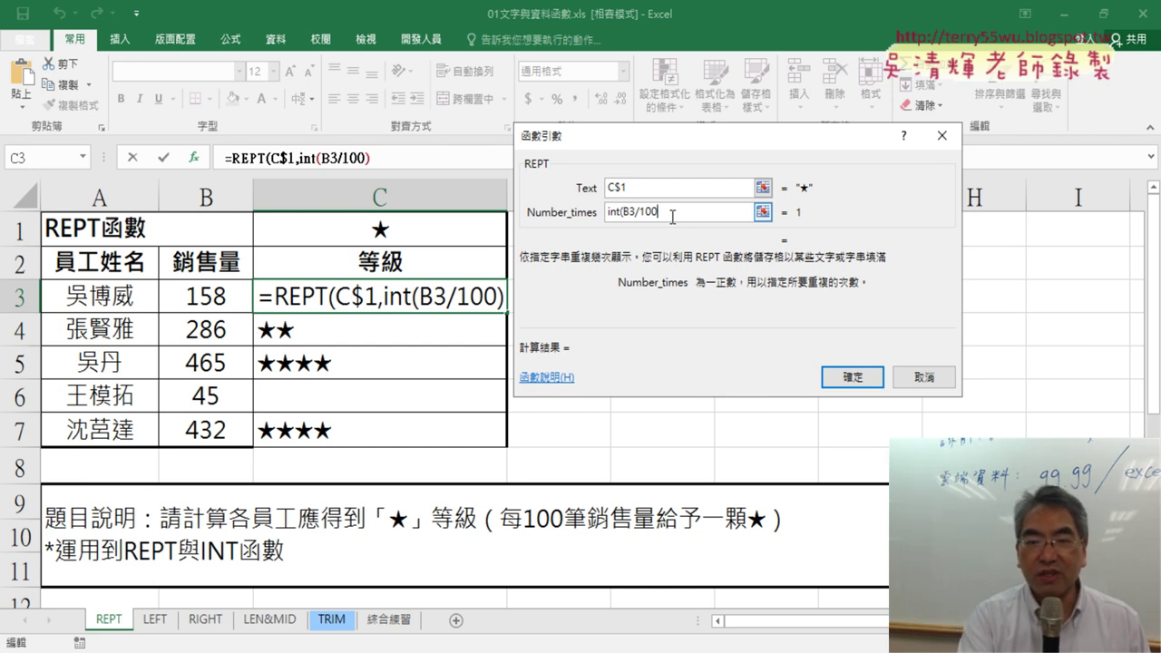
pyautogui.write(')')
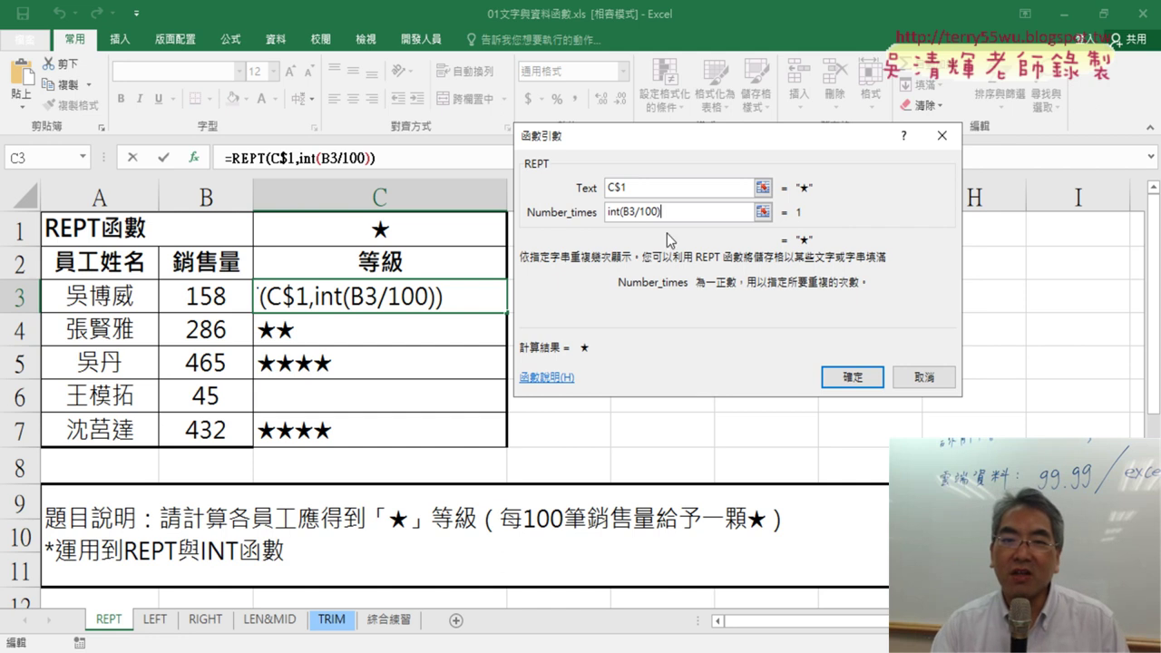
pyautogui.click(853, 378)
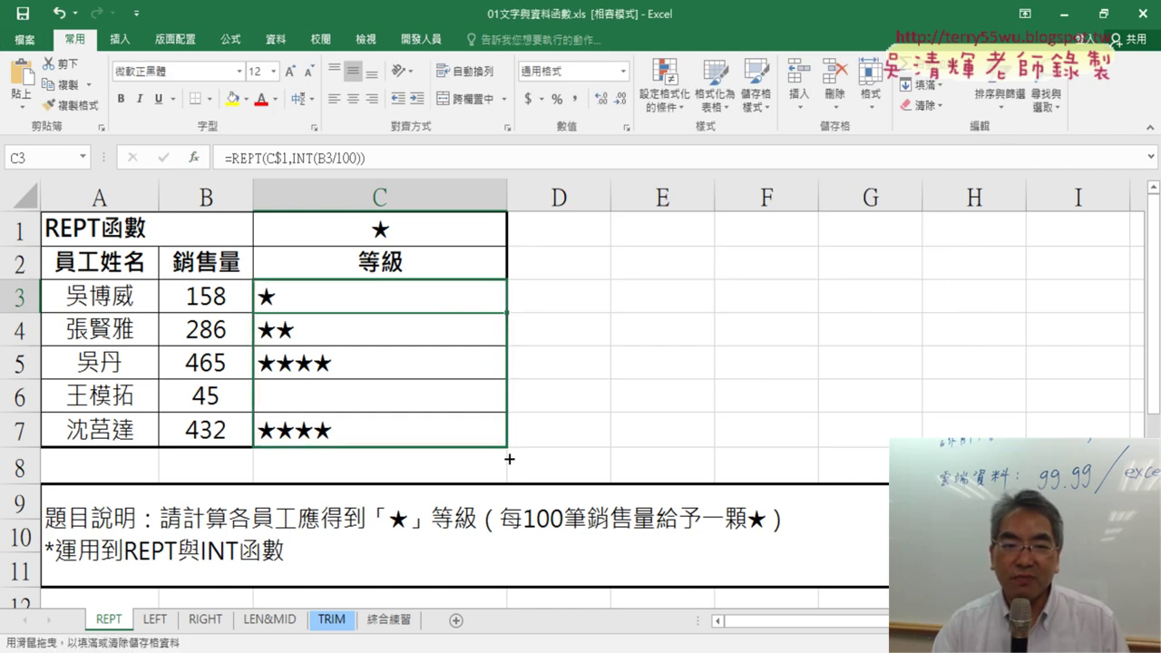
pyautogui.moveTo(506, 312); pyautogui.dragTo(506, 444)
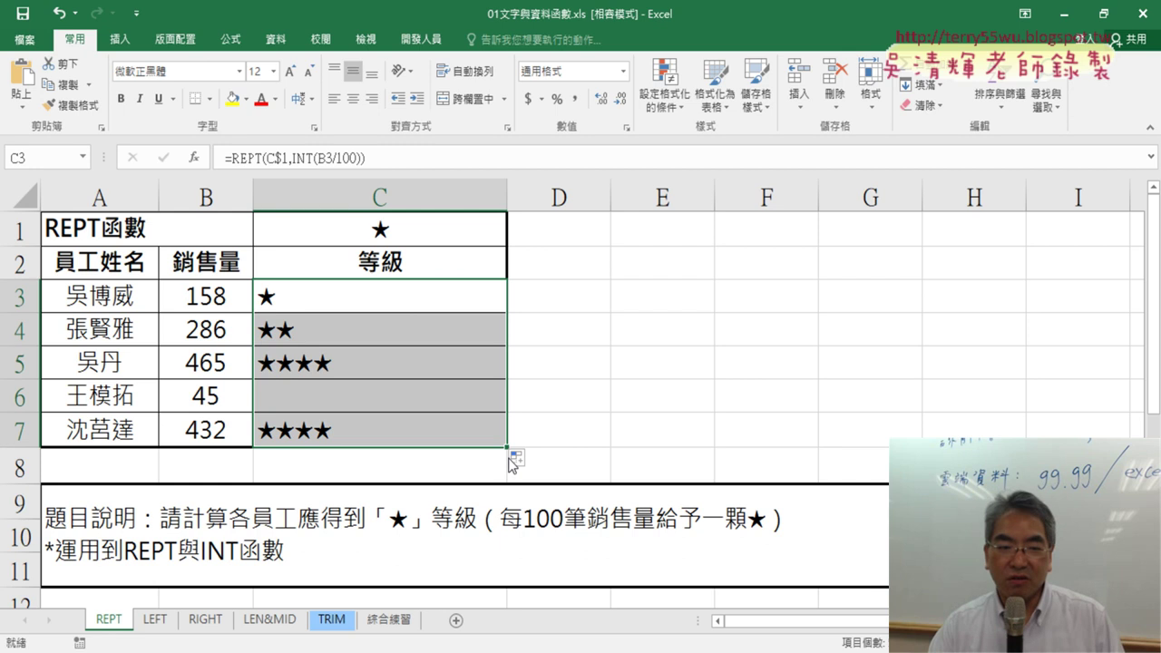
# - On the LEN&MID sheet, look over the ID numbers in B3:B6 and select C3
pyautogui.click(271, 619)
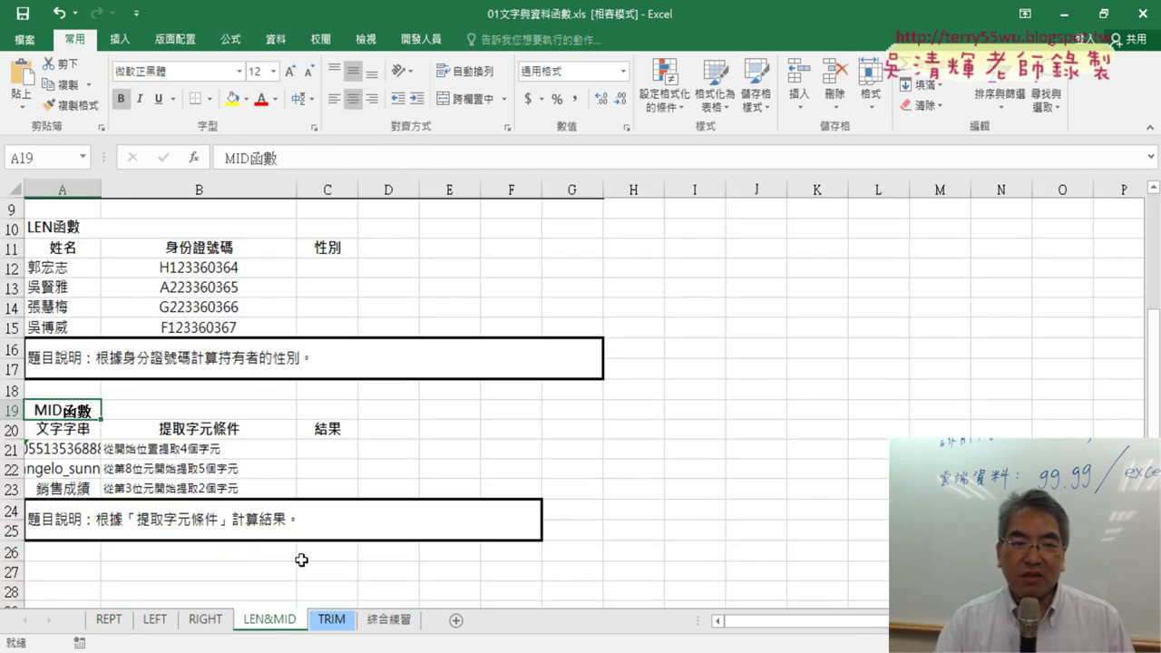
pyautogui.scroll(3, 363, 508)
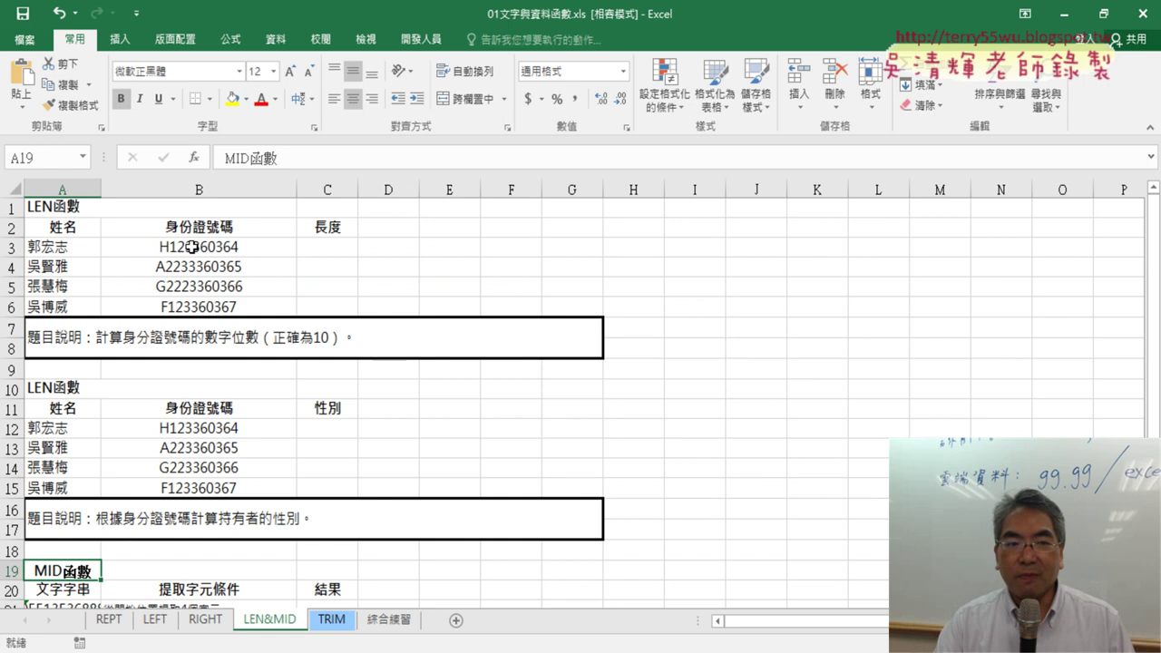
pyautogui.moveTo(192, 246); pyautogui.dragTo(195, 310)
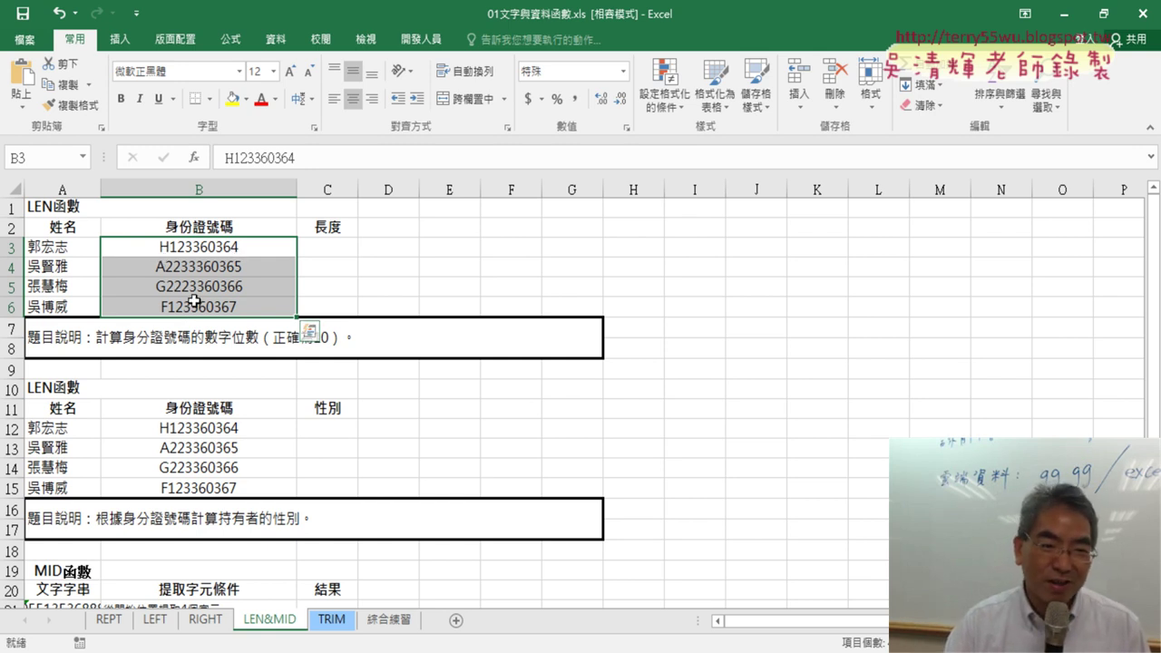
pyautogui.click(339, 248)
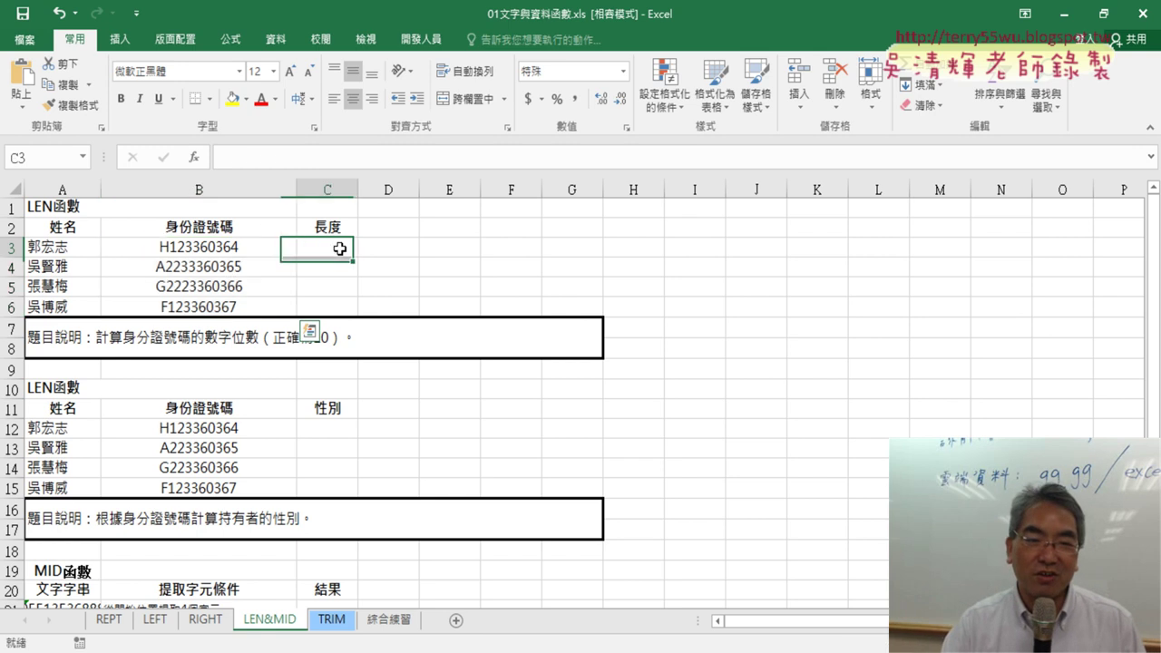
# - Enter =LEN(B3) in C3 and fill it down to C6, giving 10, 11, 11 and 10
pyautogui.click(194, 158)
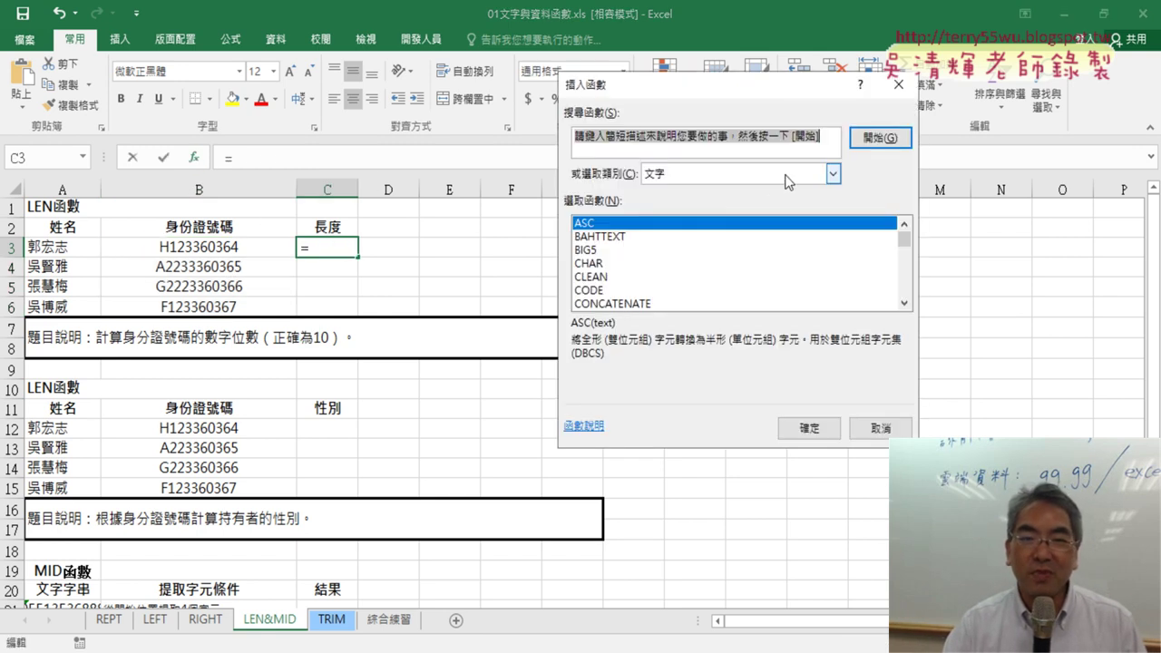
pyautogui.moveTo(904, 303); pyautogui.dragTo(904, 308)
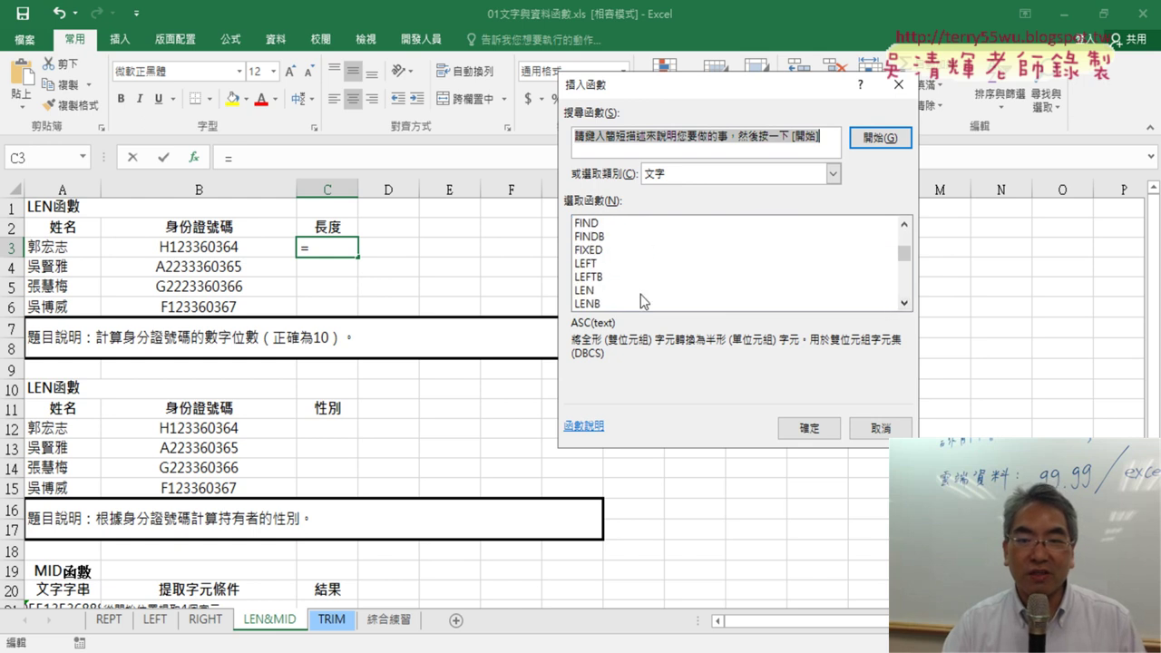
pyautogui.click(634, 291)
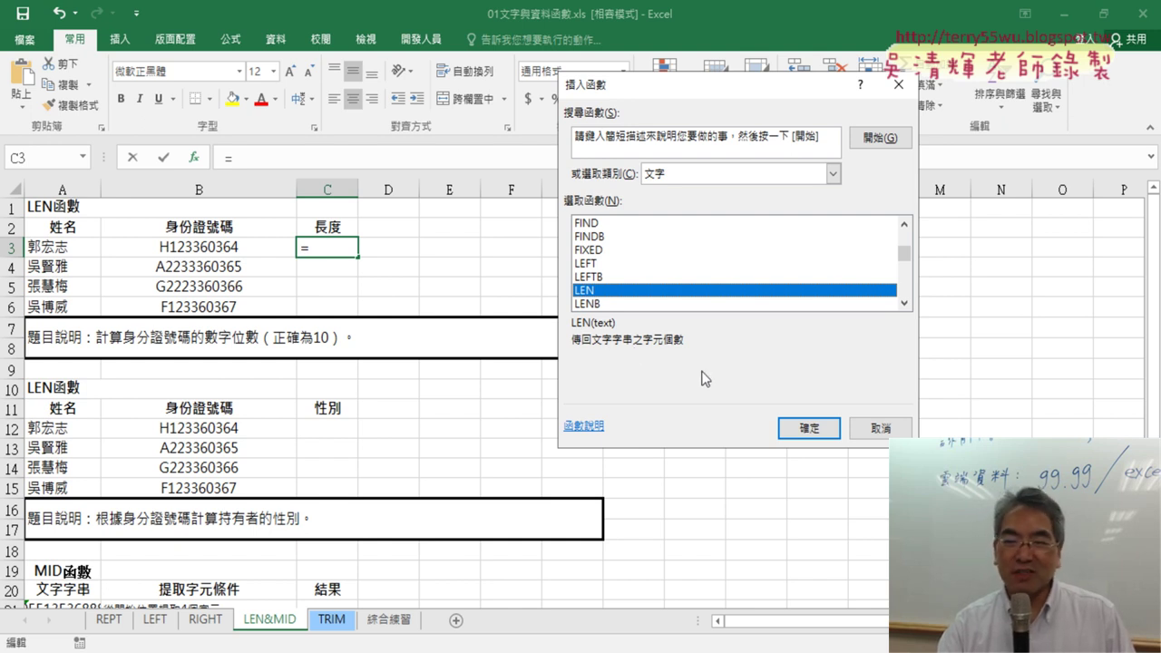
pyautogui.click(808, 428)
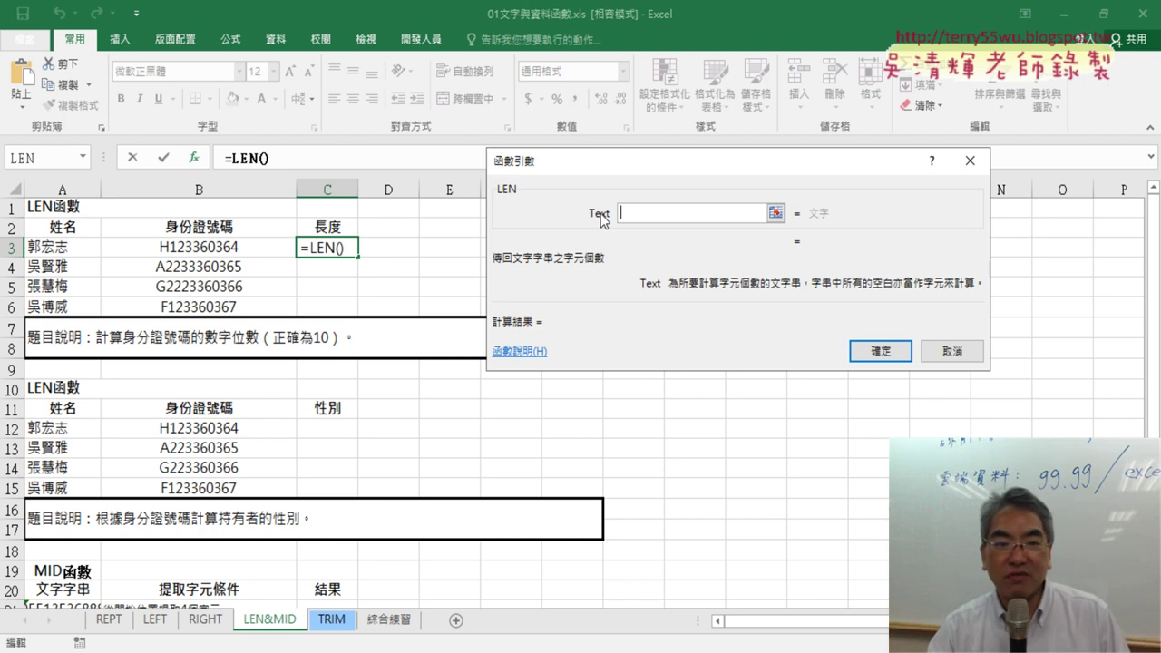
pyautogui.click(234, 247)
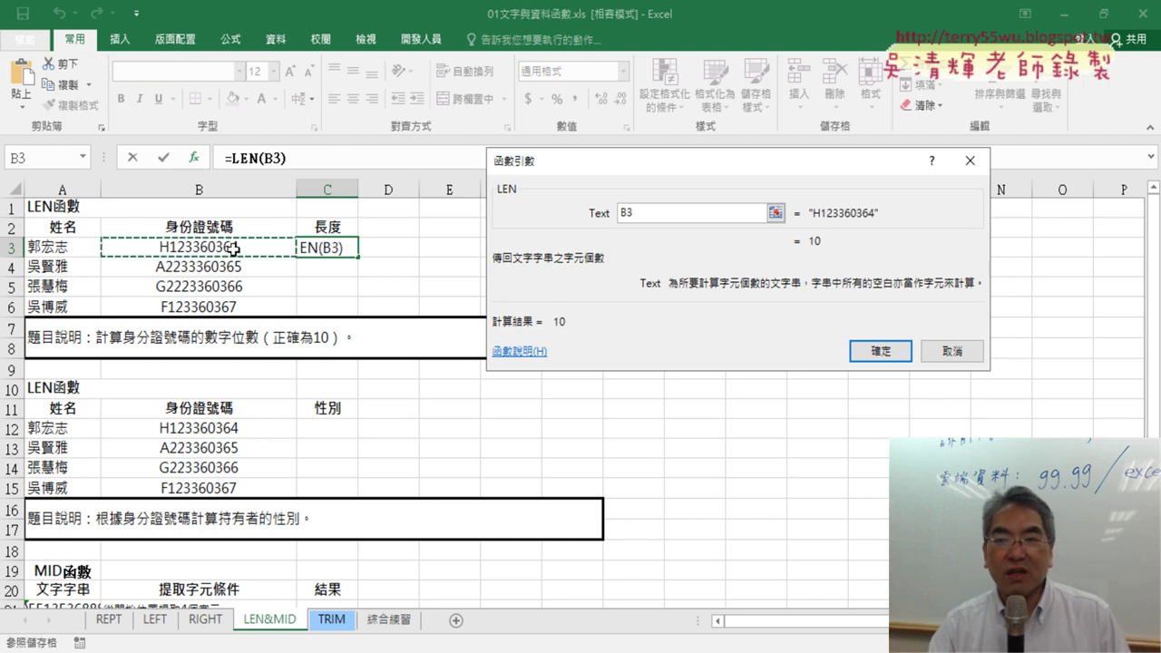
pyautogui.click(880, 350)
pyautogui.moveTo(354, 263); pyautogui.dragTo(354, 312)
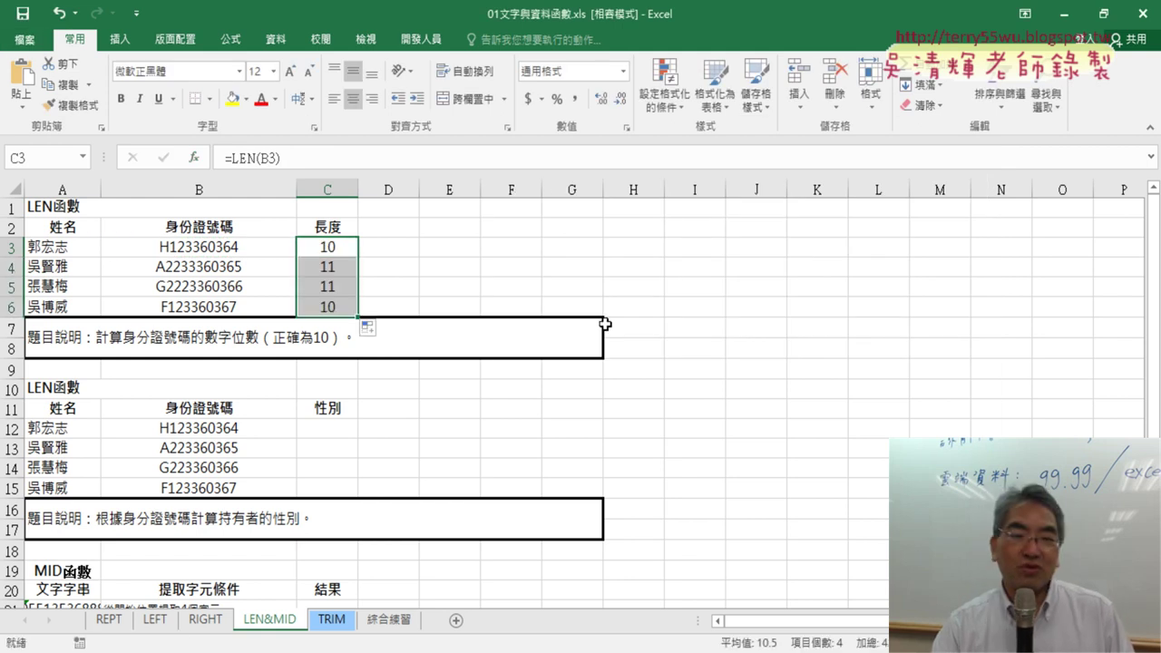
pyautogui.moveTo(72, 267); pyautogui.dragTo(327, 285)
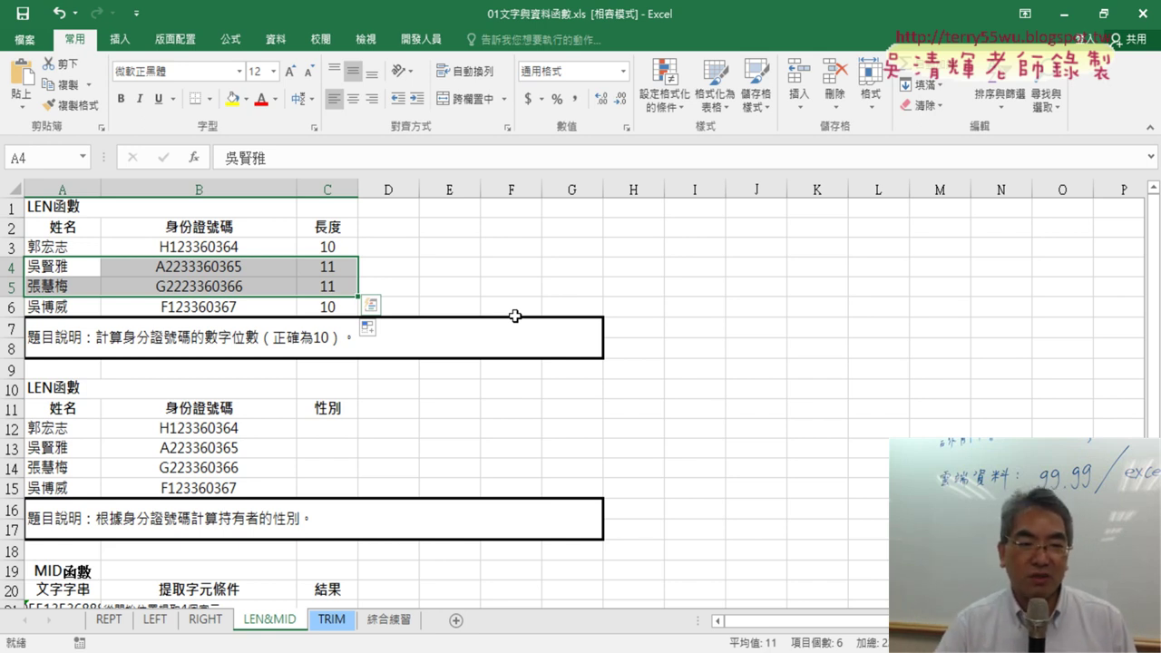
pyautogui.click(332, 426)
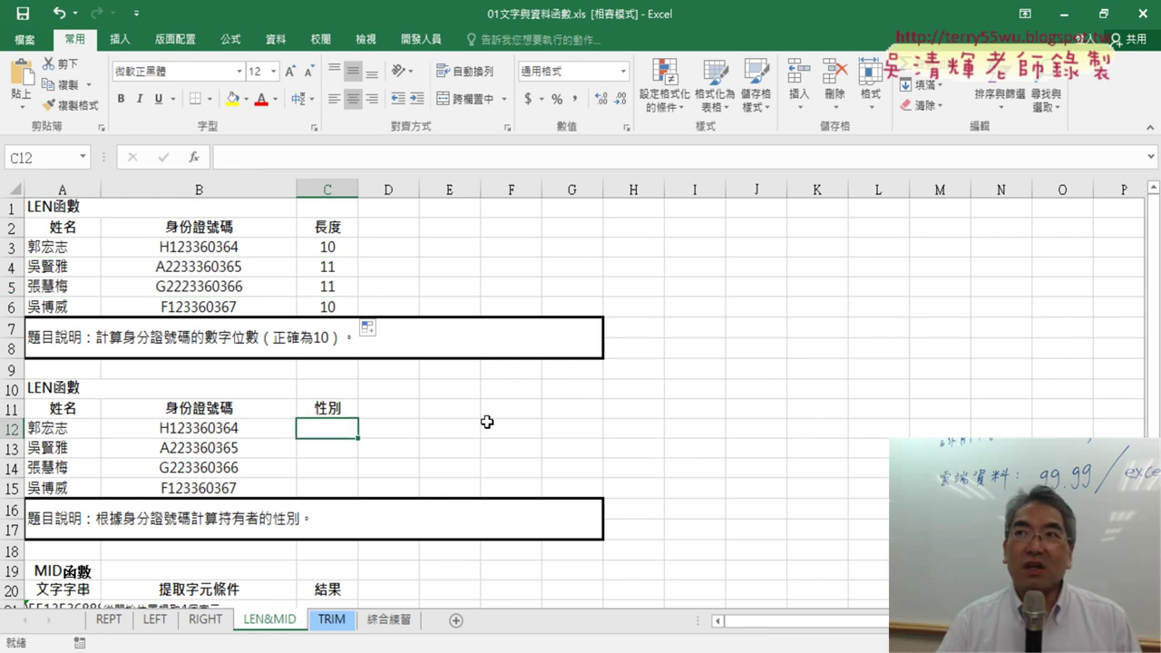
pyautogui.scroll(-3, 541, 405)
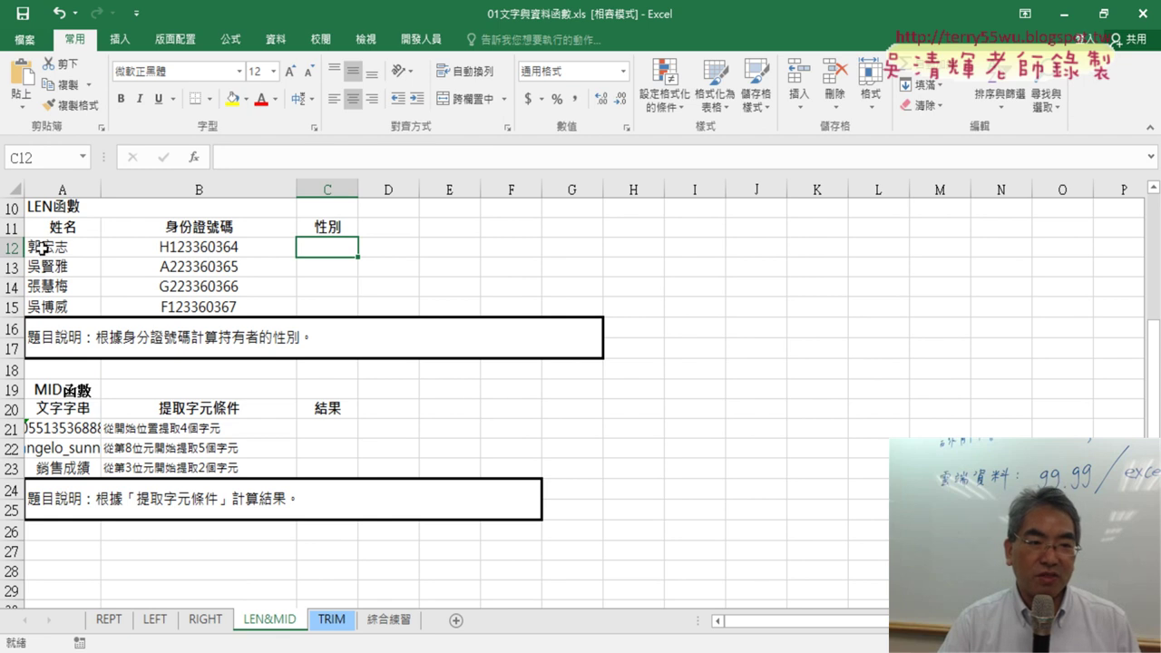
pyautogui.moveTo(41, 247); pyautogui.dragTo(173, 250)
pyautogui.click(334, 251)
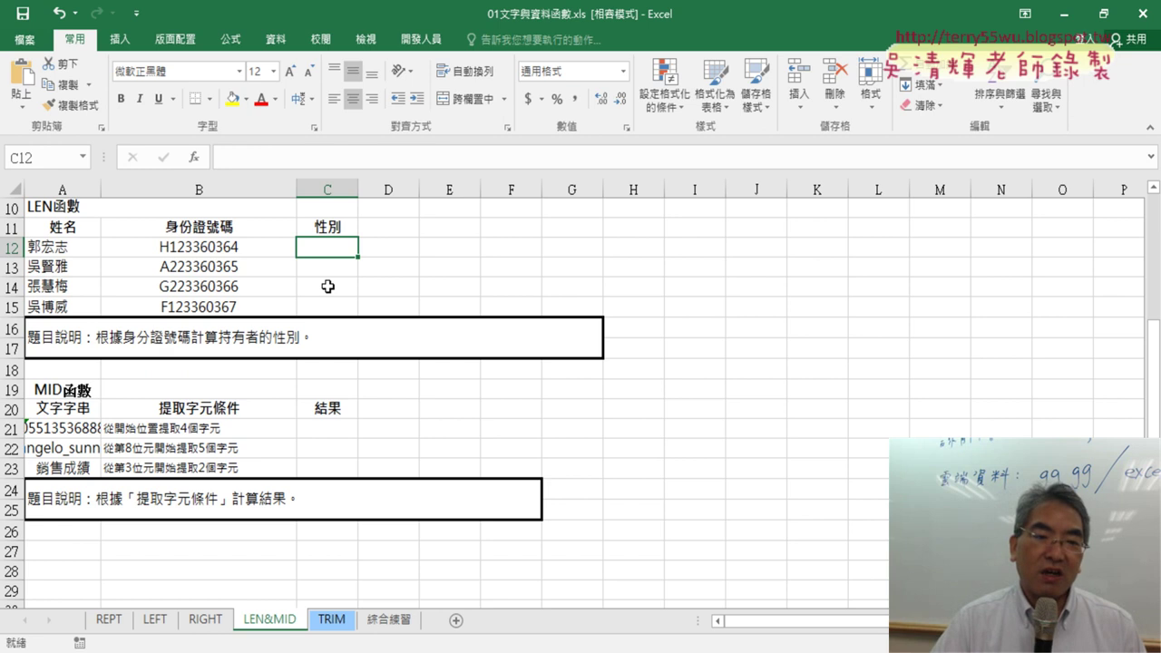
pyautogui.scroll(1, 367, 290)
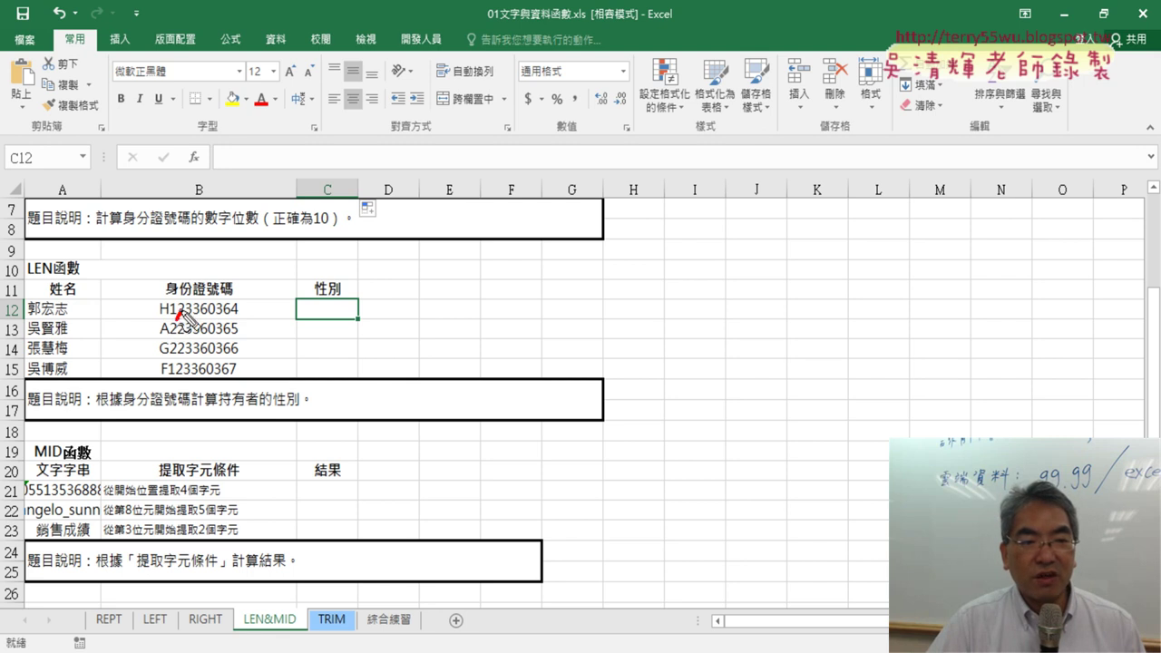
pyautogui.moveTo(170, 313); pyautogui.dragTo(174, 313)
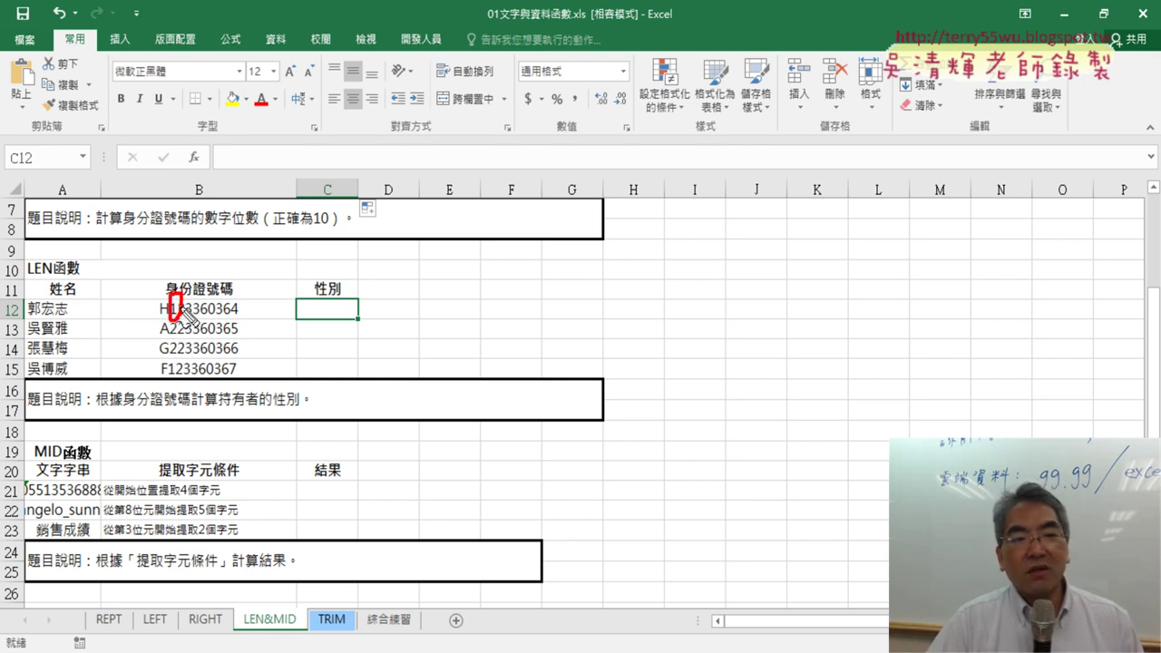
pyautogui.moveTo(181, 286); pyautogui.dragTo(324, 265)
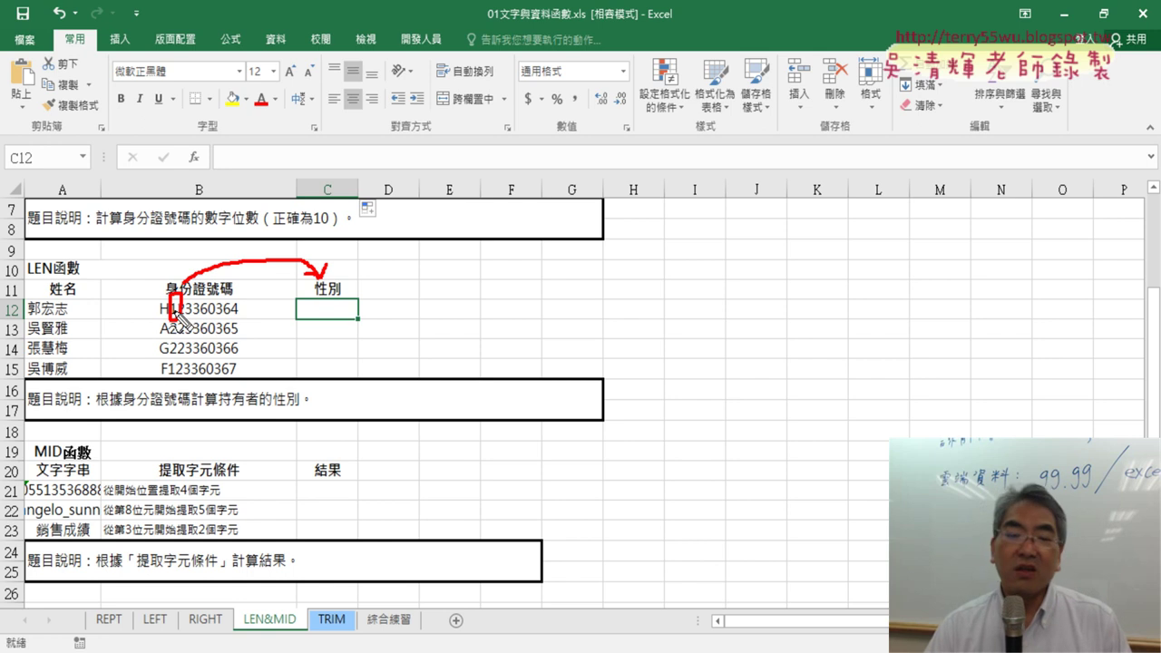
pyautogui.press('Escape')
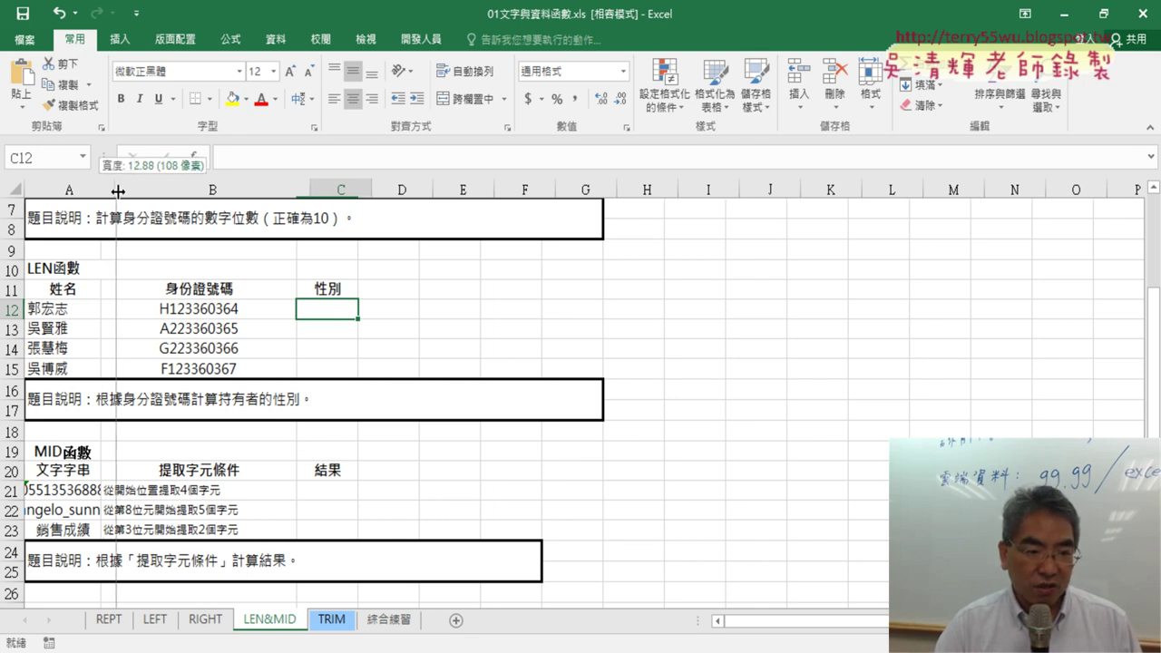
pyautogui.moveTo(98, 188); pyautogui.dragTo(139, 188)
pyautogui.click(210, 488)
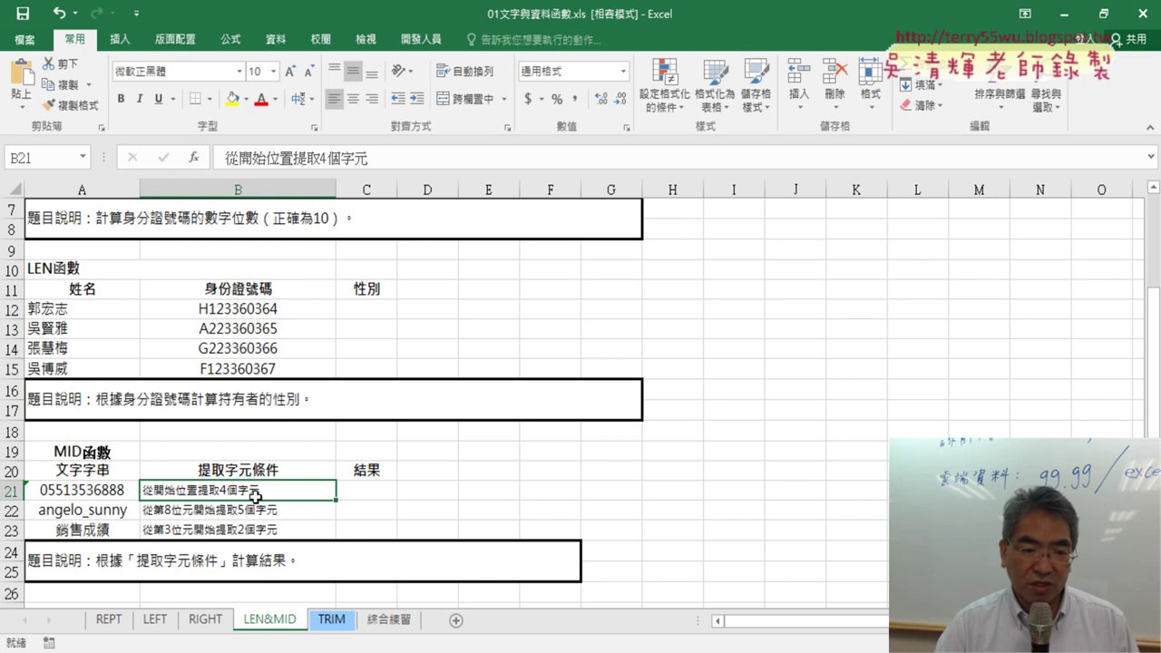
pyautogui.click(371, 486)
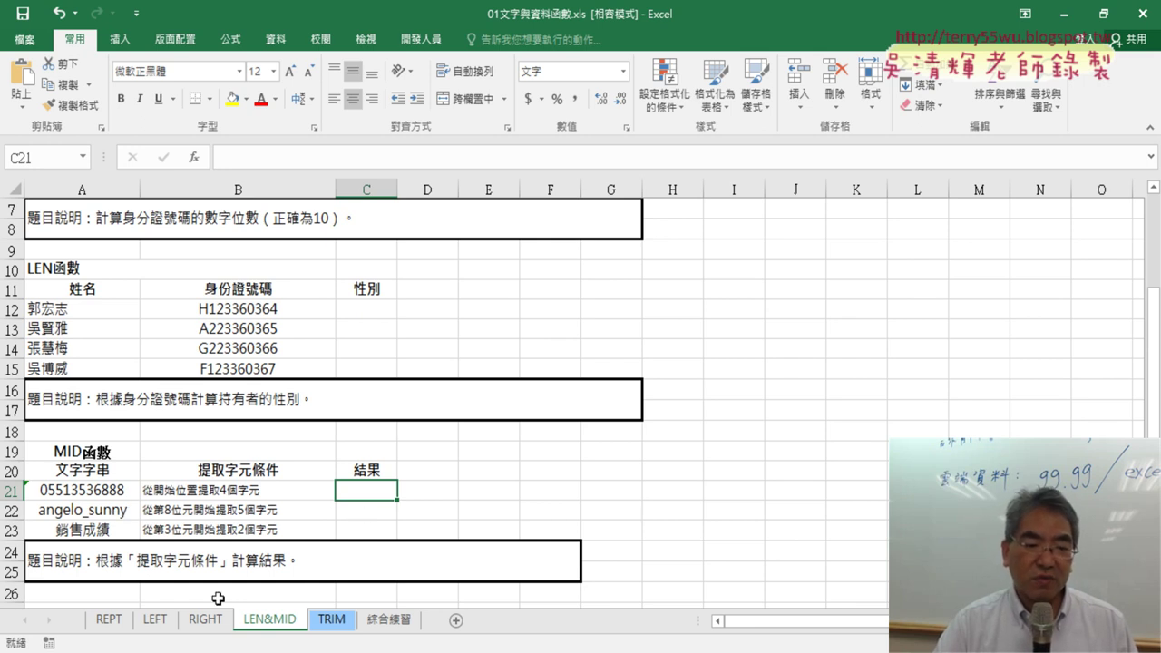
# - On the LEFT sheet, enter =LEFT(A3,4) in C3 so it returns 3727
pyautogui.click(154, 620)
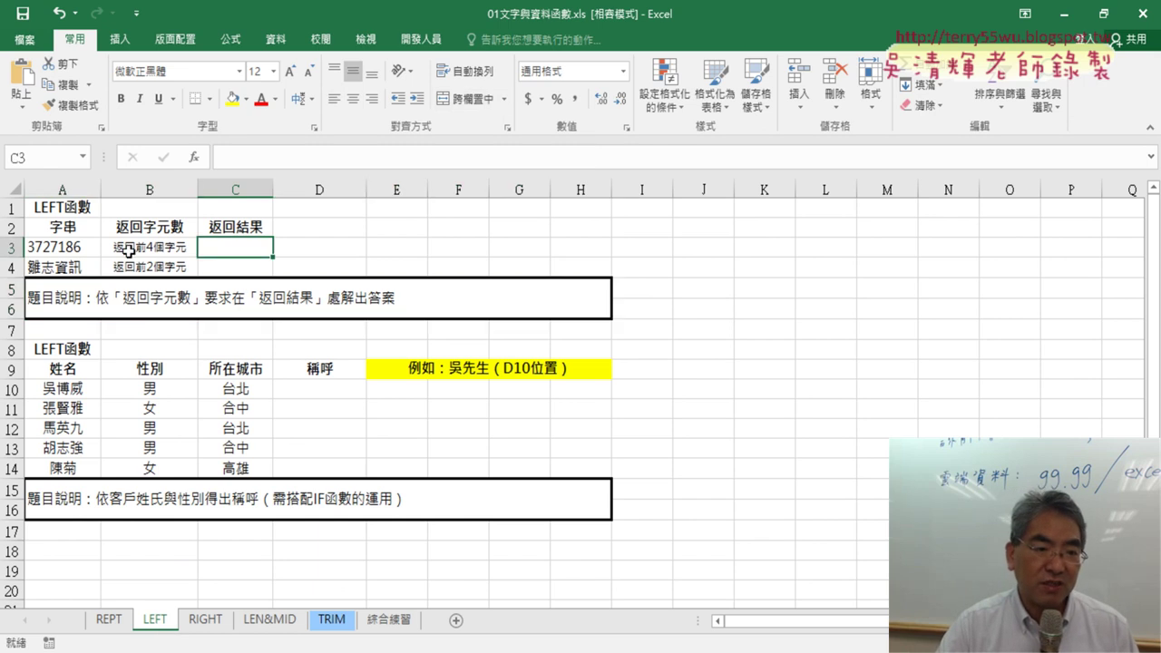
pyautogui.click(193, 157)
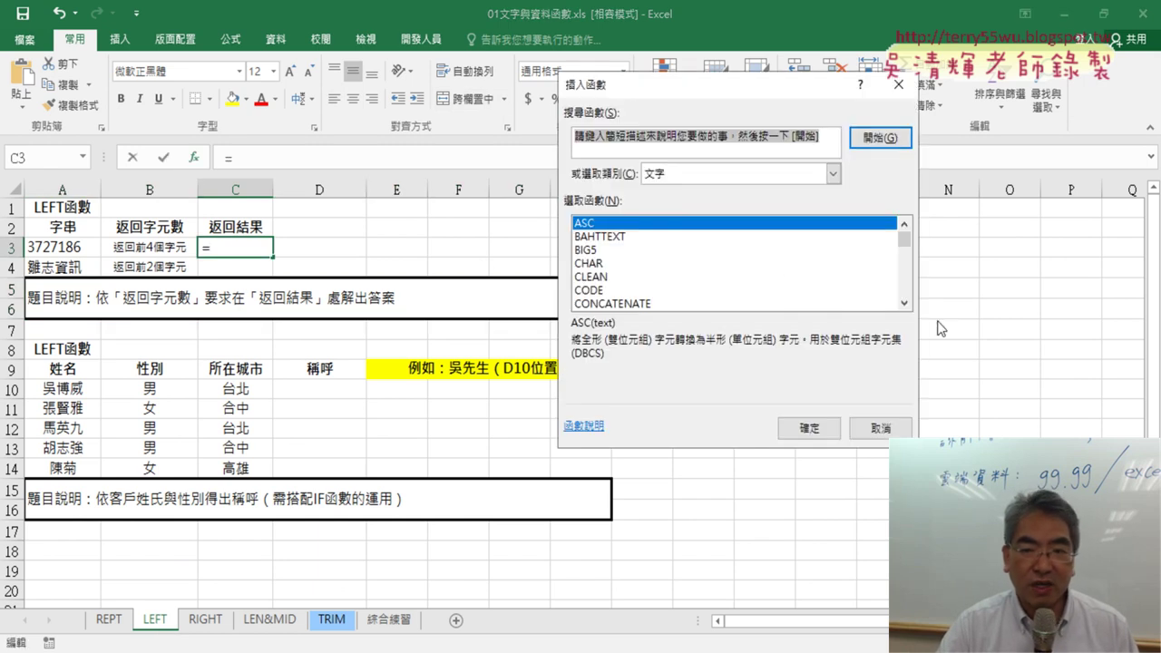
pyautogui.click(904, 302)
pyautogui.click(904, 303)
pyautogui.click(904, 303)
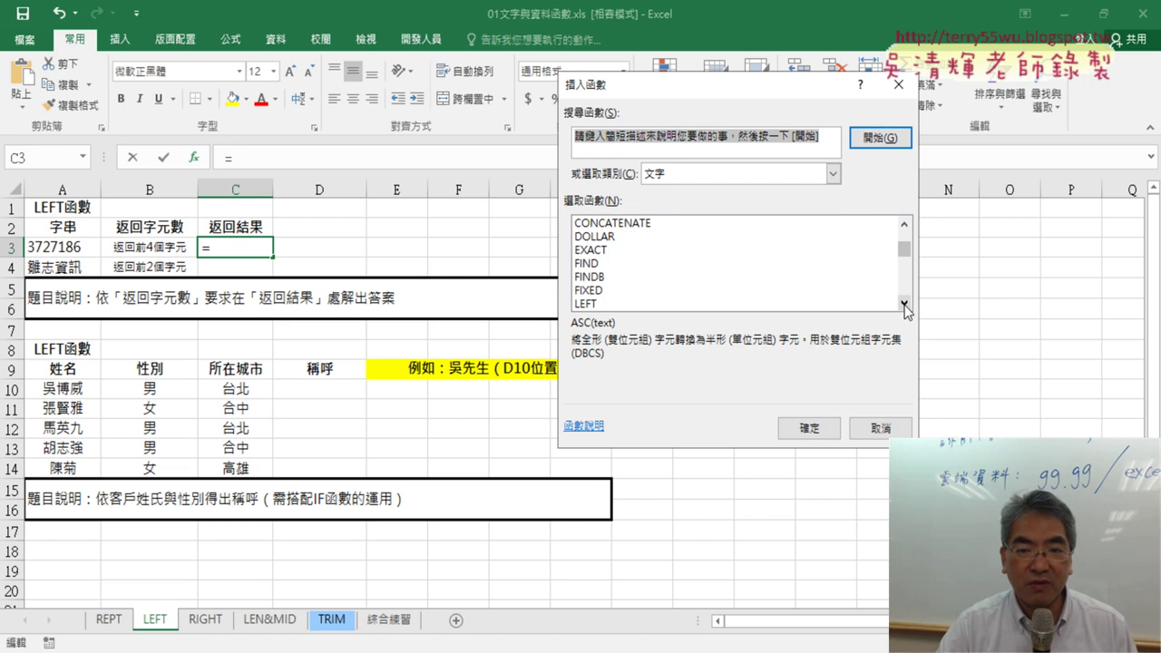
pyautogui.click(904, 303)
pyautogui.click(904, 303)
pyautogui.click(604, 279)
pyautogui.doubleClick(604, 279)
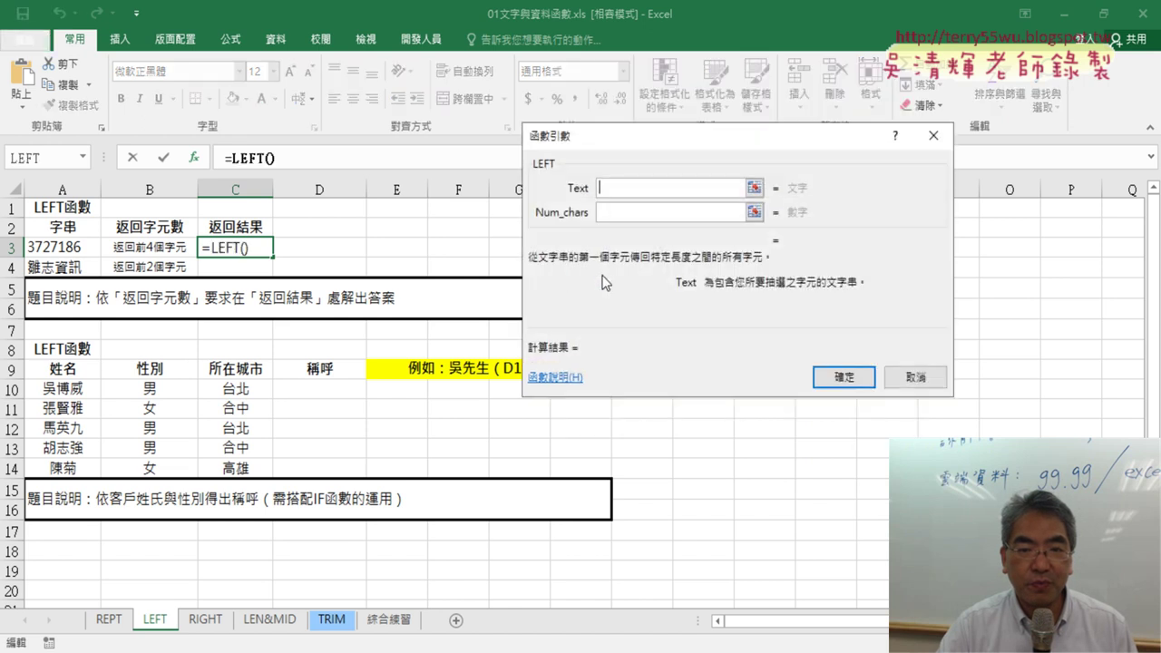
pyautogui.click(70, 247)
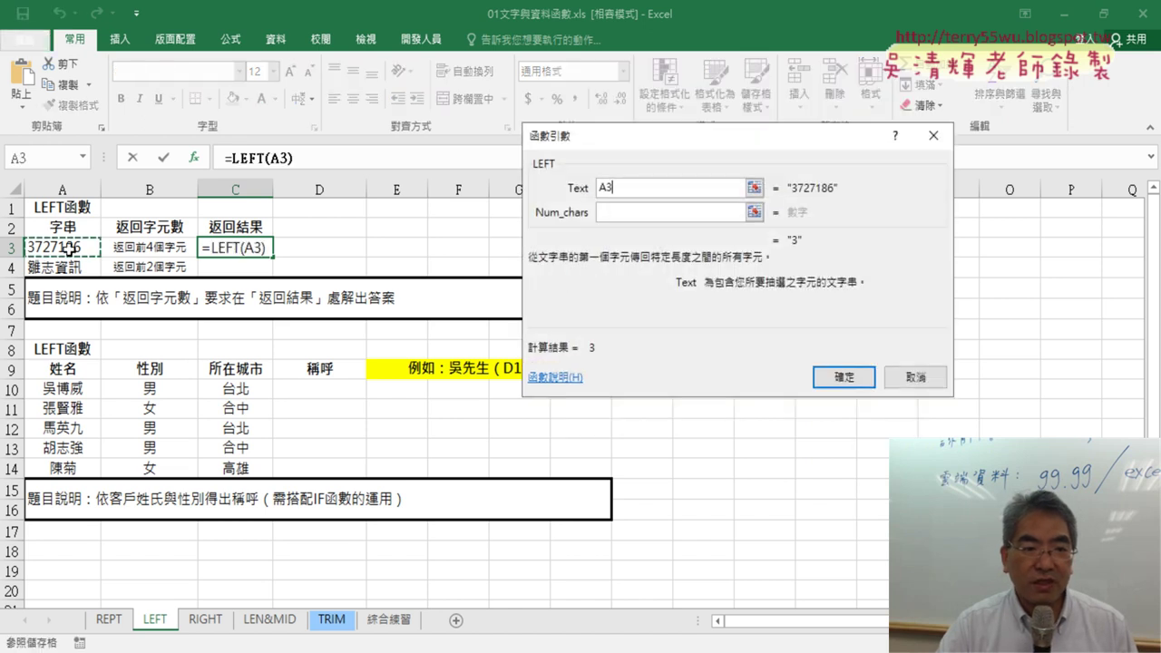
pyautogui.click(653, 214)
pyautogui.write('4')
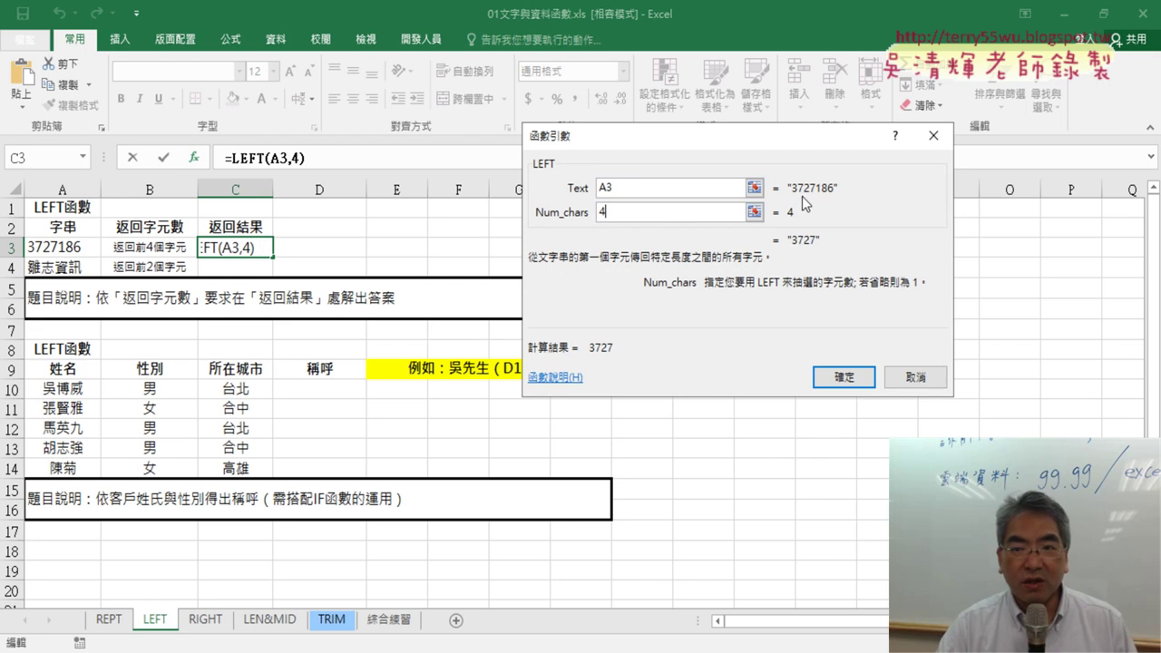
pyautogui.click(866, 380)
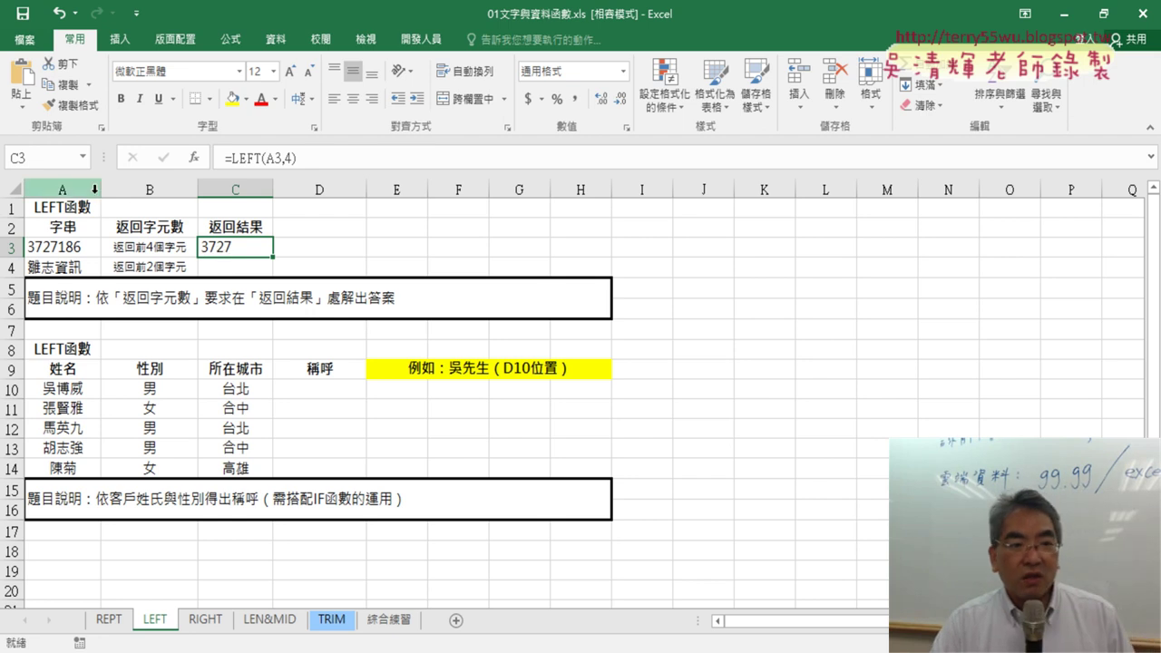
# - Widen column A, copy C3's LEFT formula into C4, and undo a mistaken edit to C3
pyautogui.moveTo(101, 189); pyautogui.dragTo(111, 189)
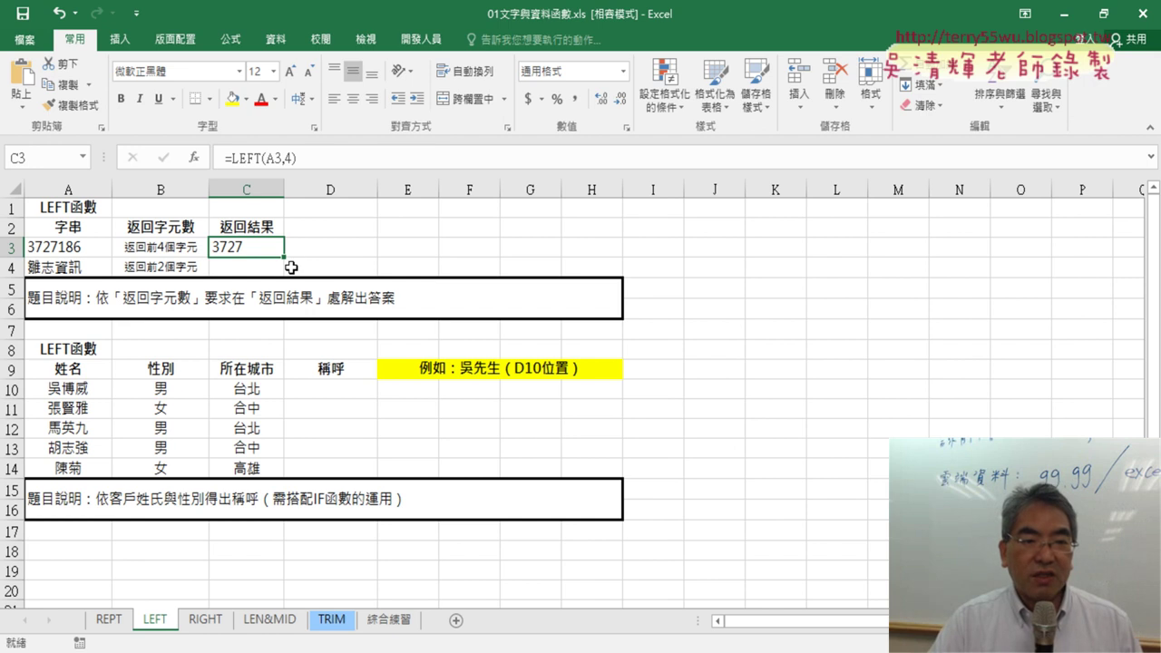
pyautogui.moveTo(284, 257); pyautogui.dragTo(285, 270)
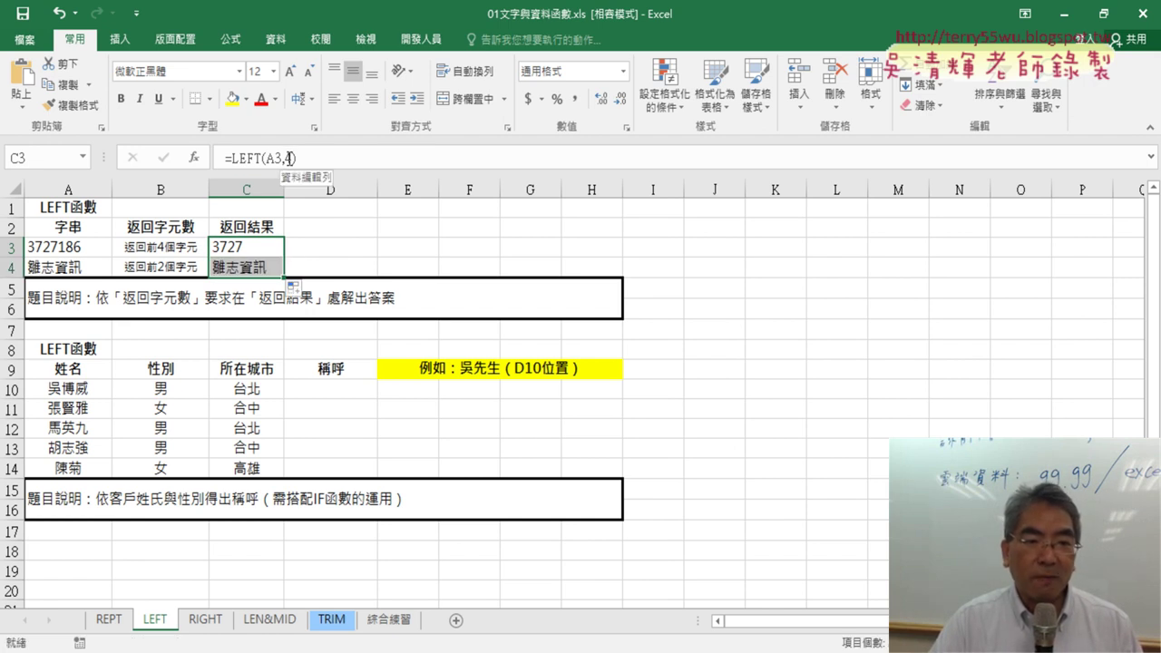
pyautogui.click(286, 158)
pyautogui.doubleClick(287, 158)
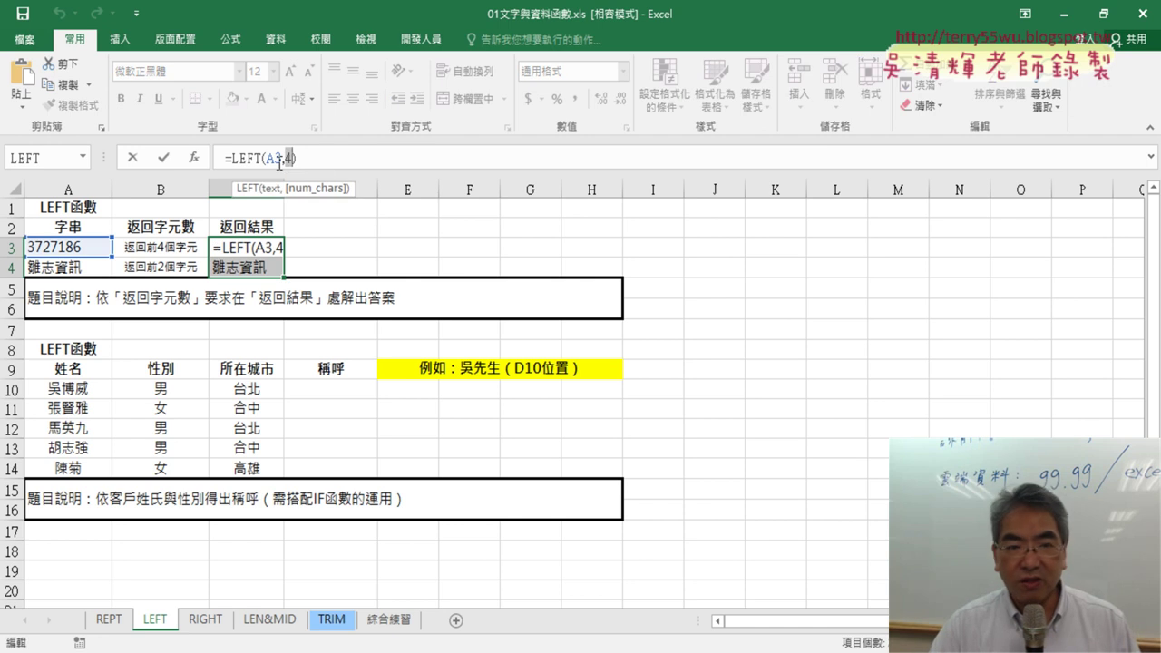
pyautogui.write('2')
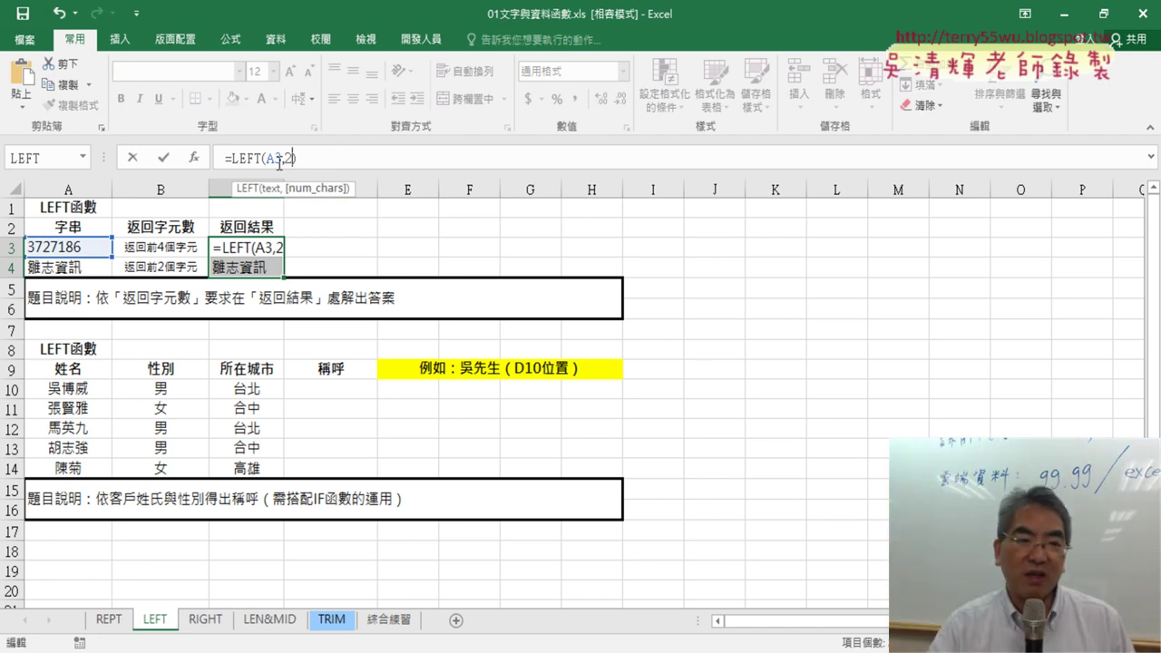
pyautogui.press('Return')
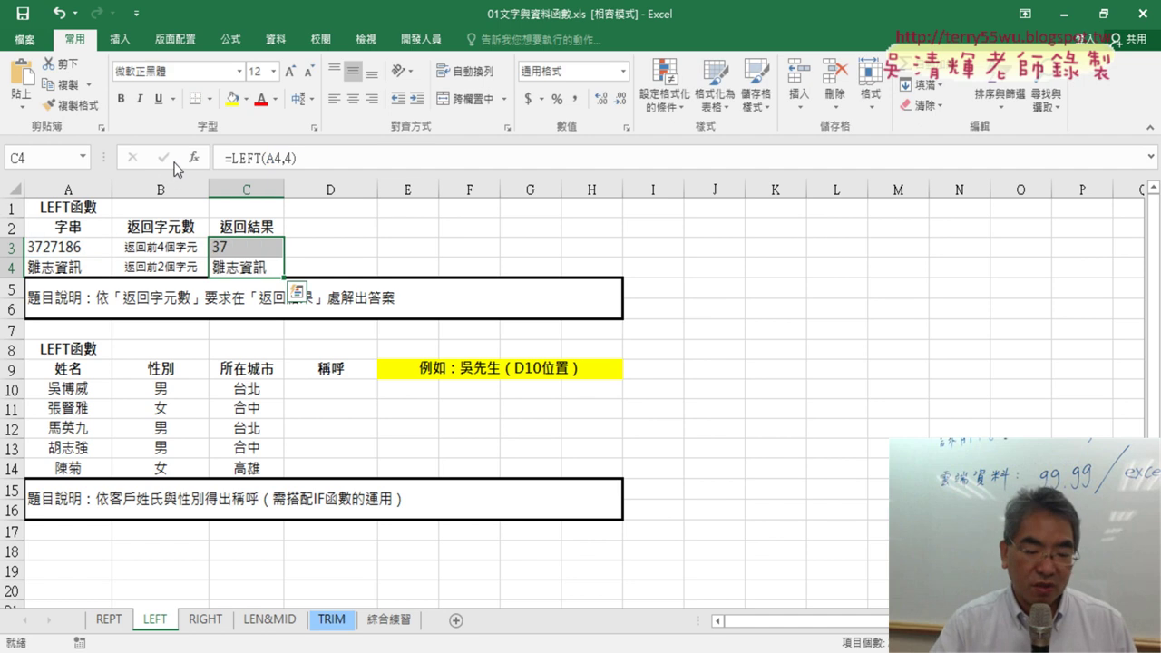
pyautogui.hotkey('ctrl', 'z')
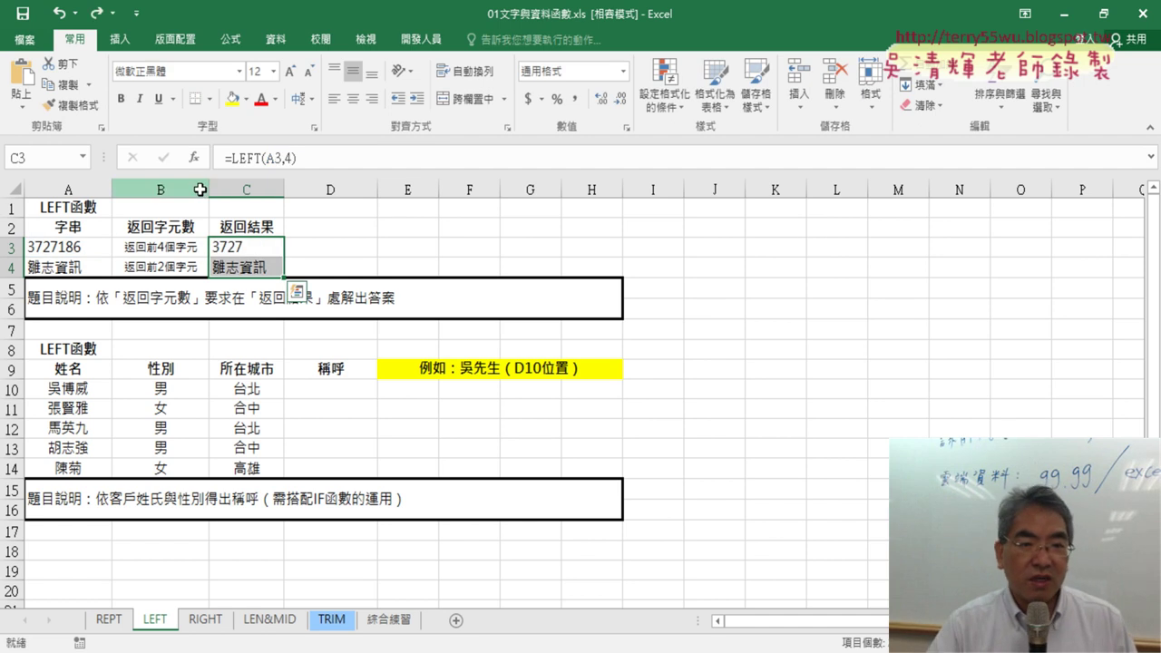
# - Change C4's formula to =LEFT(A4,2) so it returns 雜志
pyautogui.click(262, 267)
pyautogui.click(288, 158)
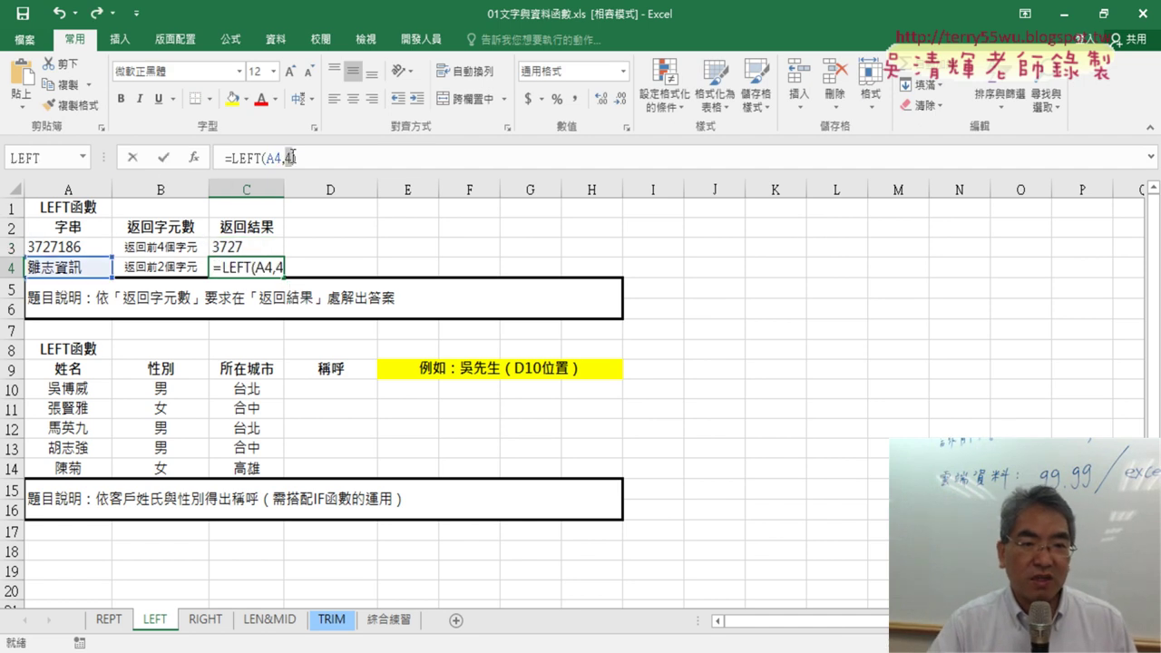
pyautogui.press('BackSpace')
pyautogui.write('2')
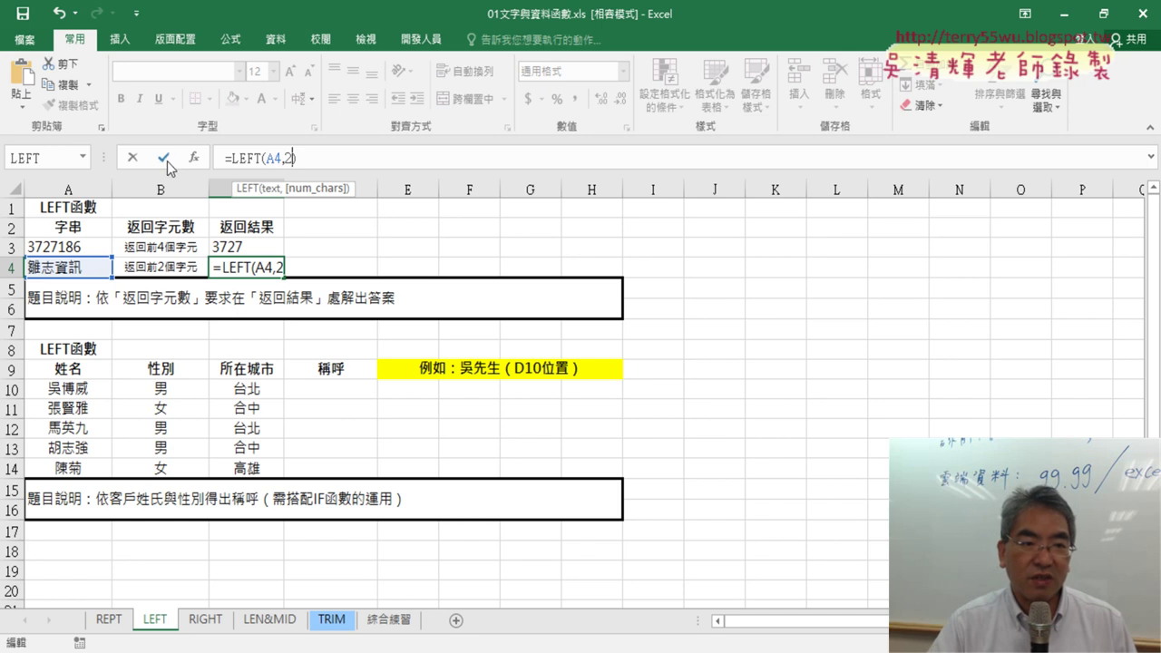
pyautogui.click(164, 159)
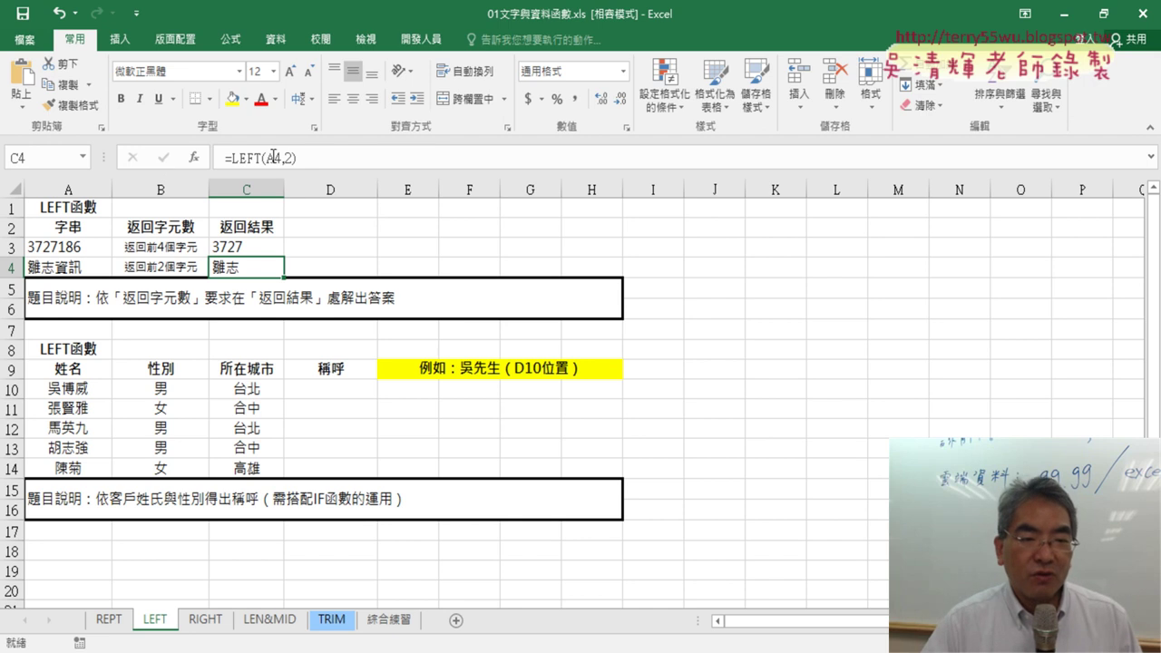
pyautogui.click(345, 394)
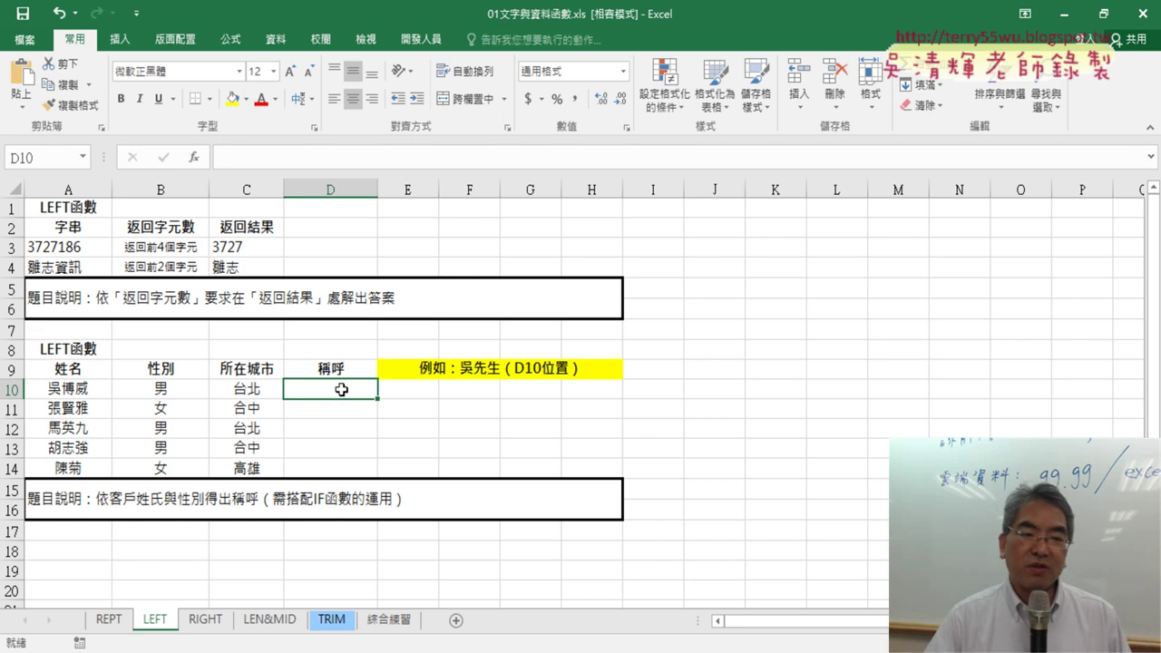
# - Insert =LEFT(A10,1) in D10 to take the surname
pyautogui.hotkey('shift', 'F3')
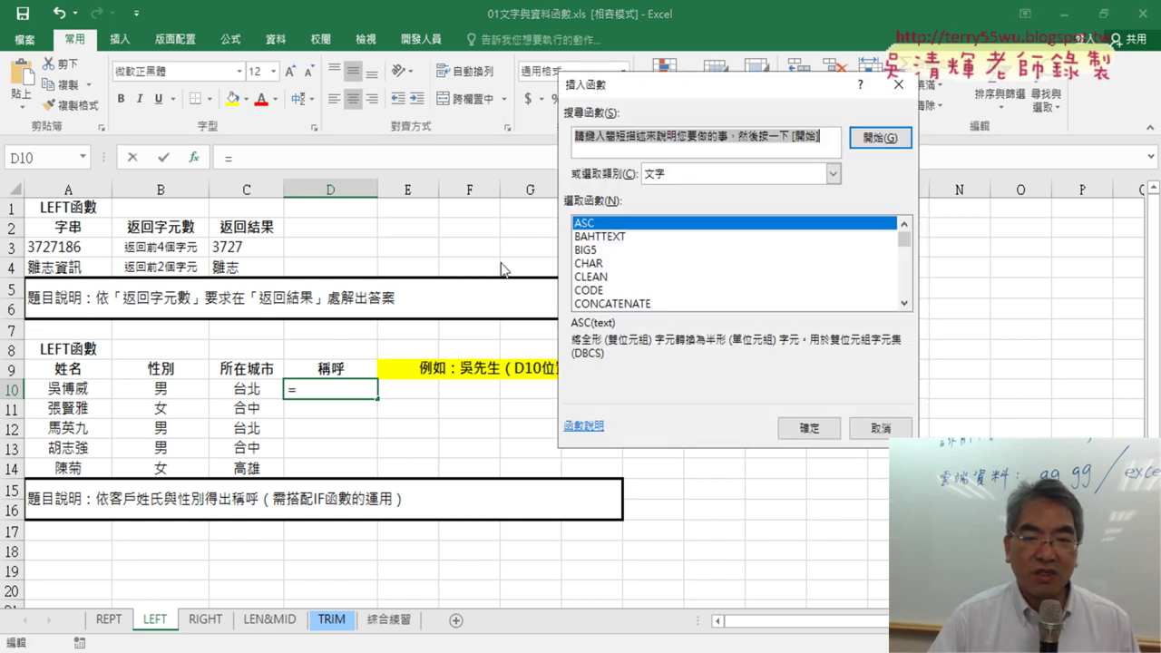
pyautogui.click(905, 306)
pyautogui.click(905, 306)
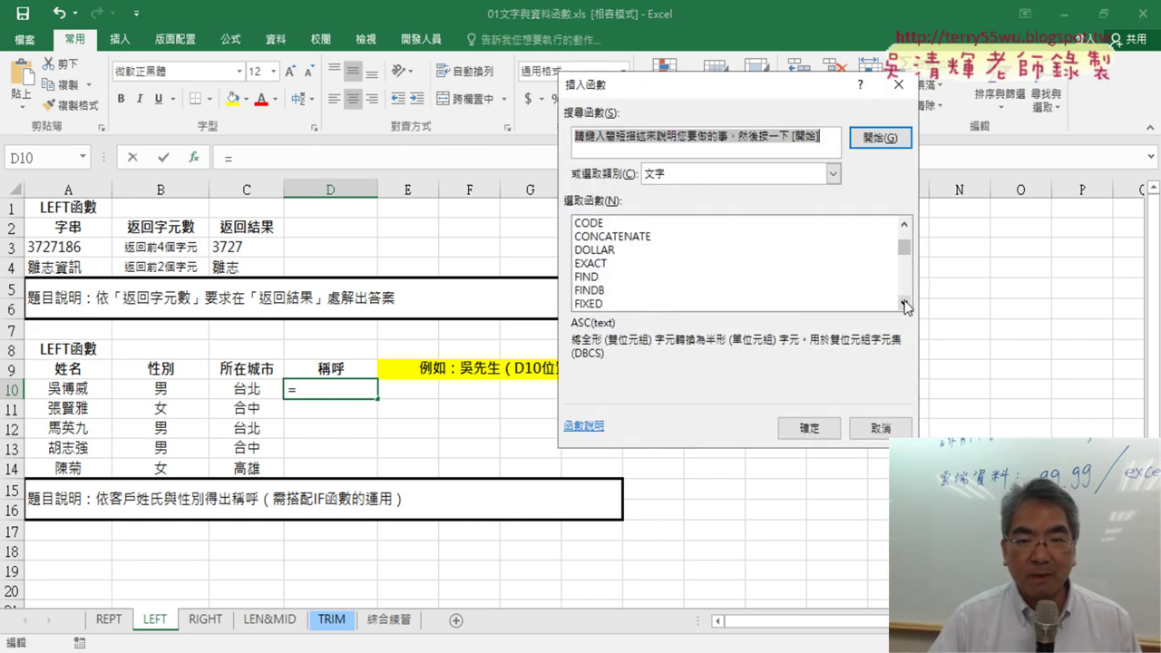
pyautogui.click(905, 306)
pyautogui.doubleClick(645, 277)
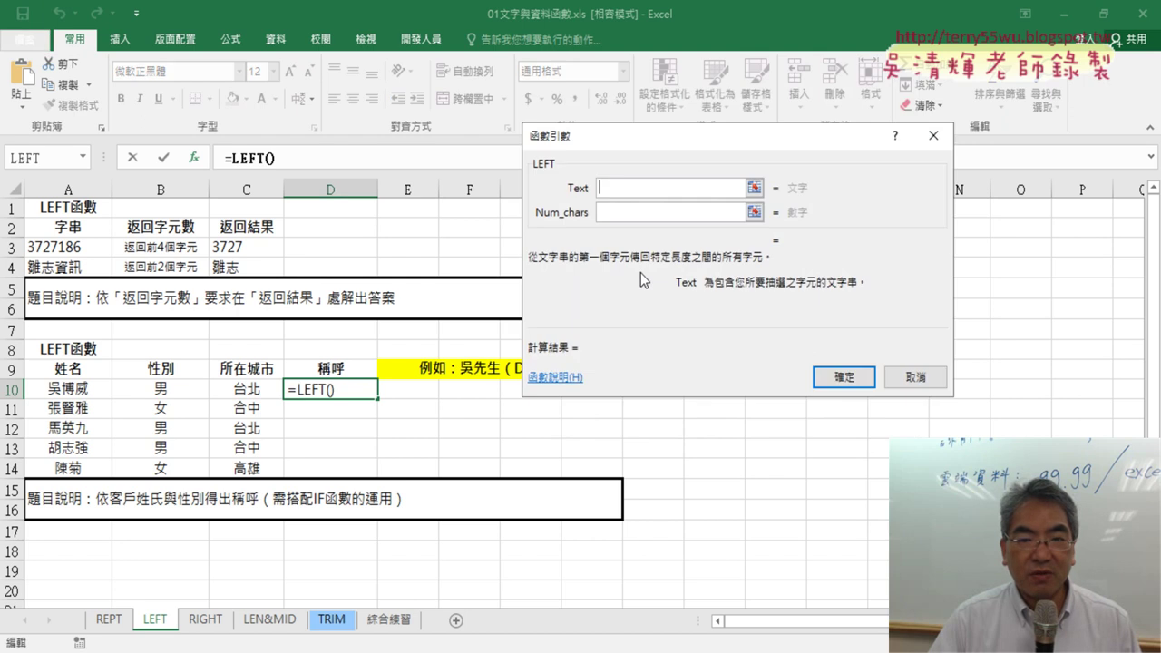
pyautogui.click(82, 387)
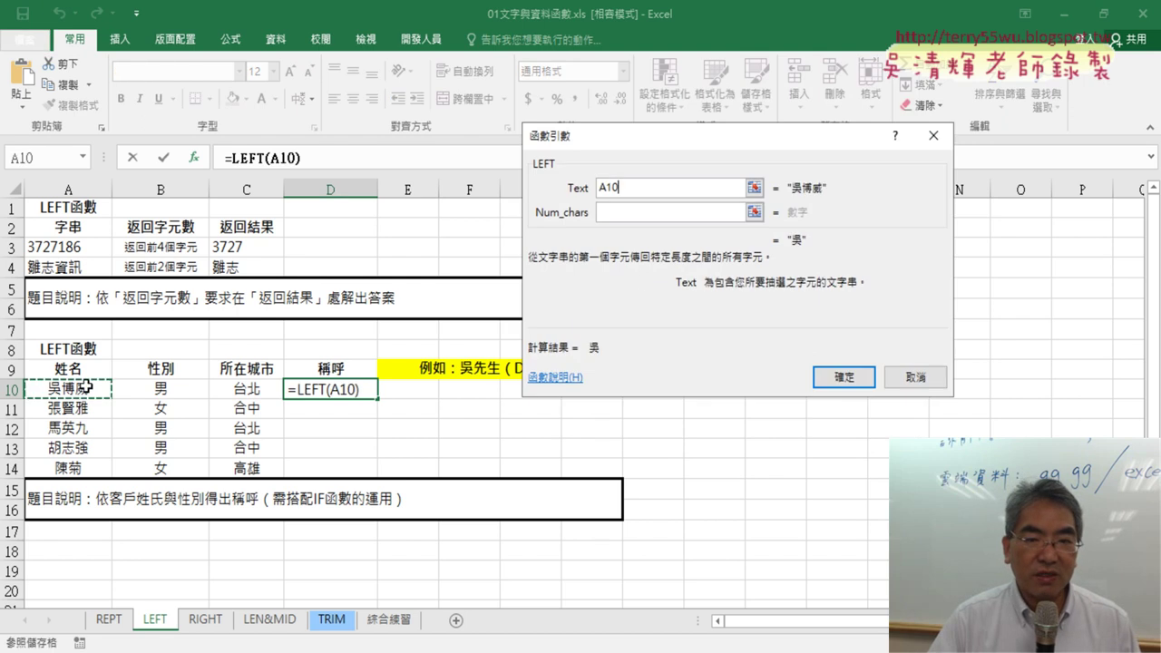
pyautogui.click(664, 214)
pyautogui.write('1')
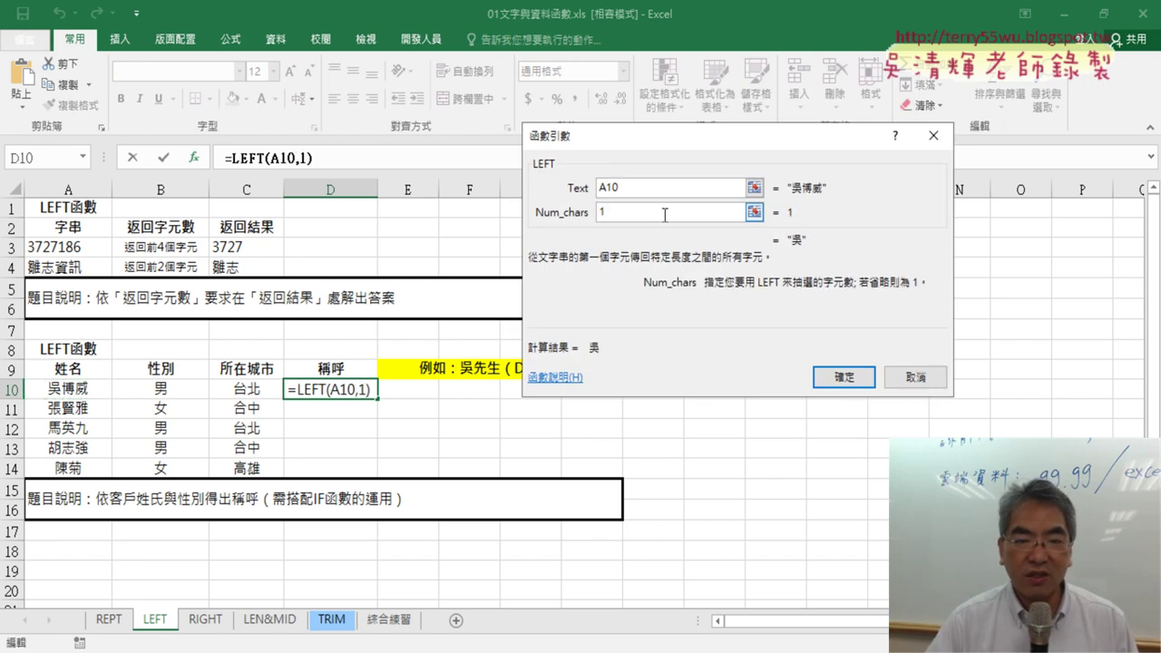
pyautogui.press('Return')
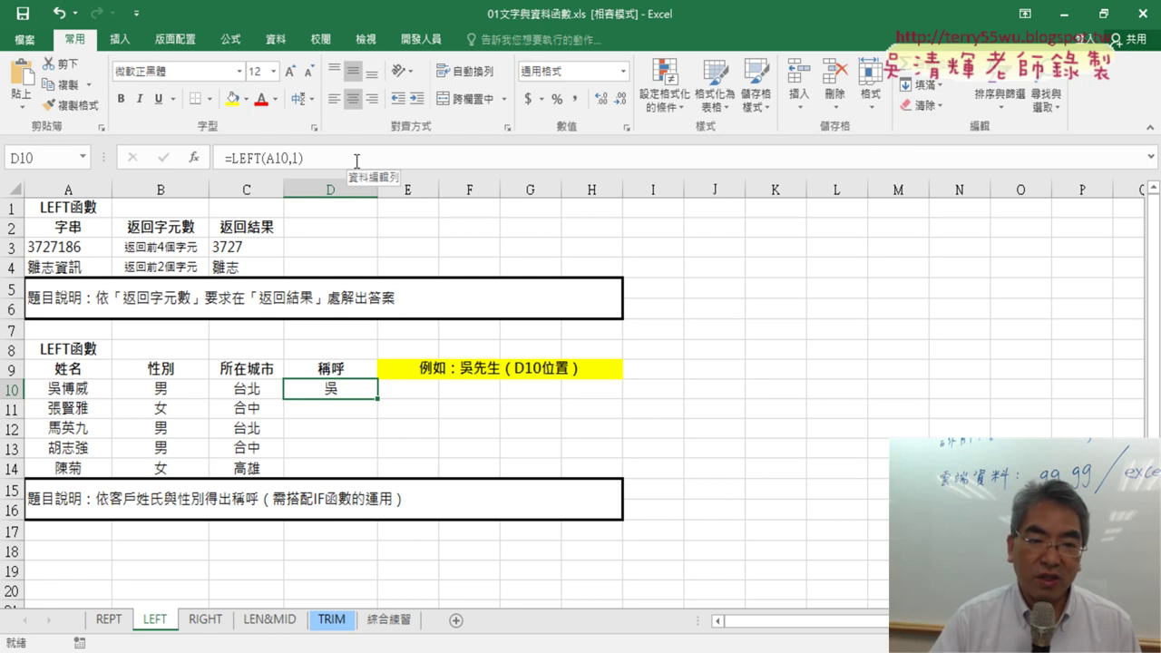
# - Append &"先生" to the D10 formula and fill it down to D14, giving 吳先生 through 陳先生
pyautogui.click(394, 158)
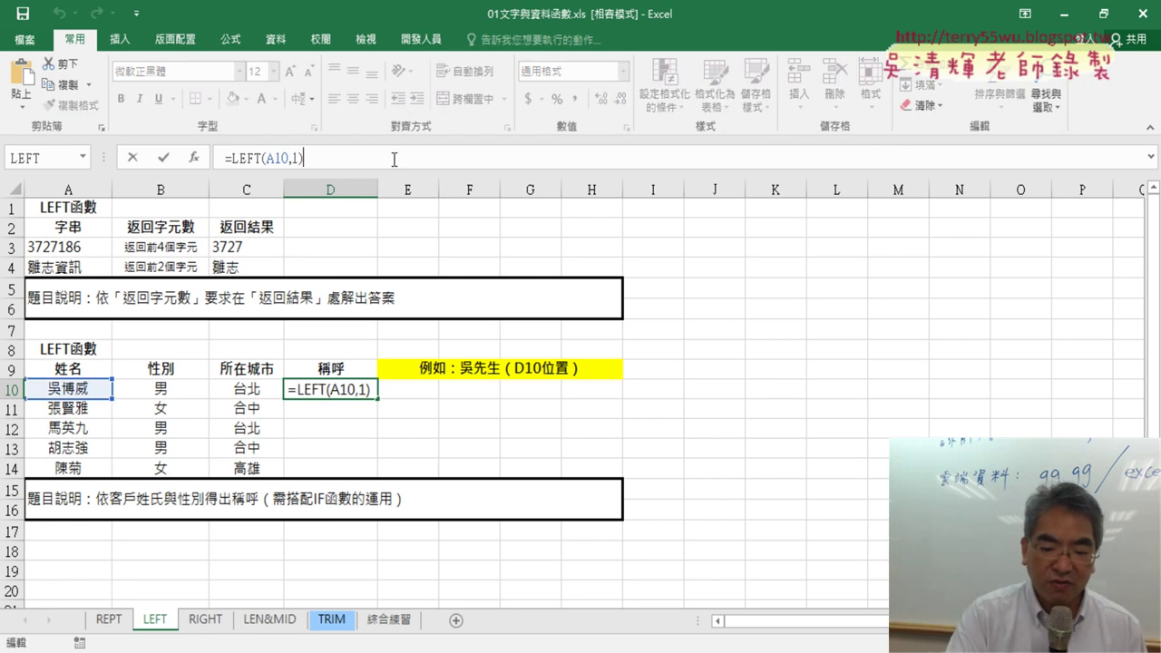
pyautogui.write('&')
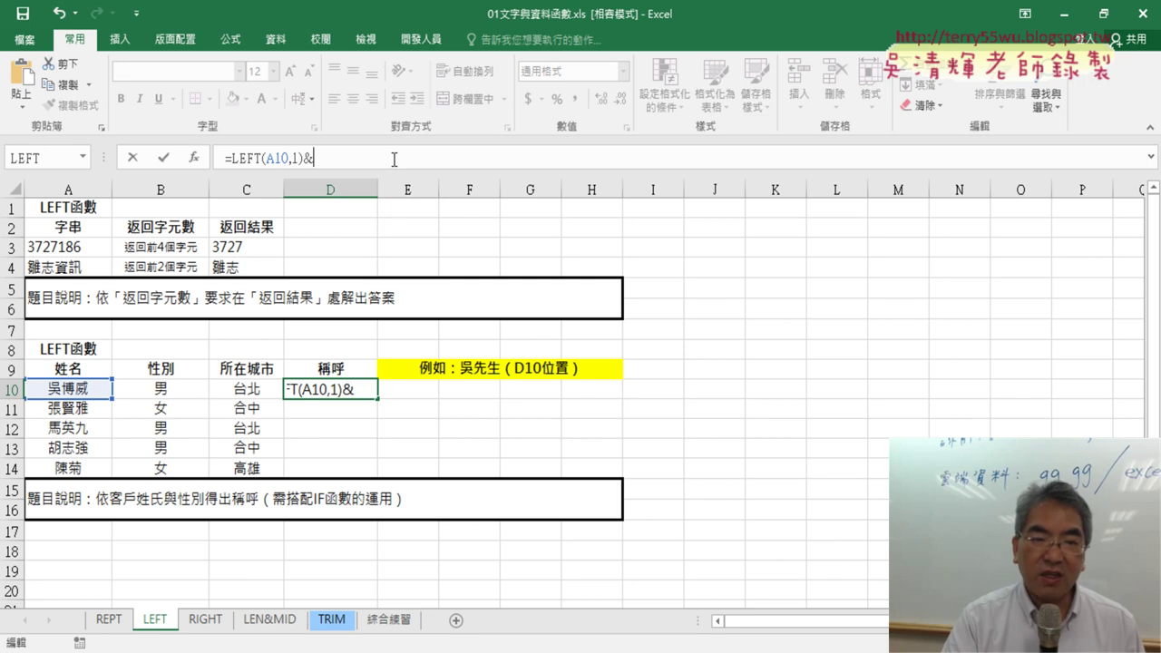
pyautogui.write('""')
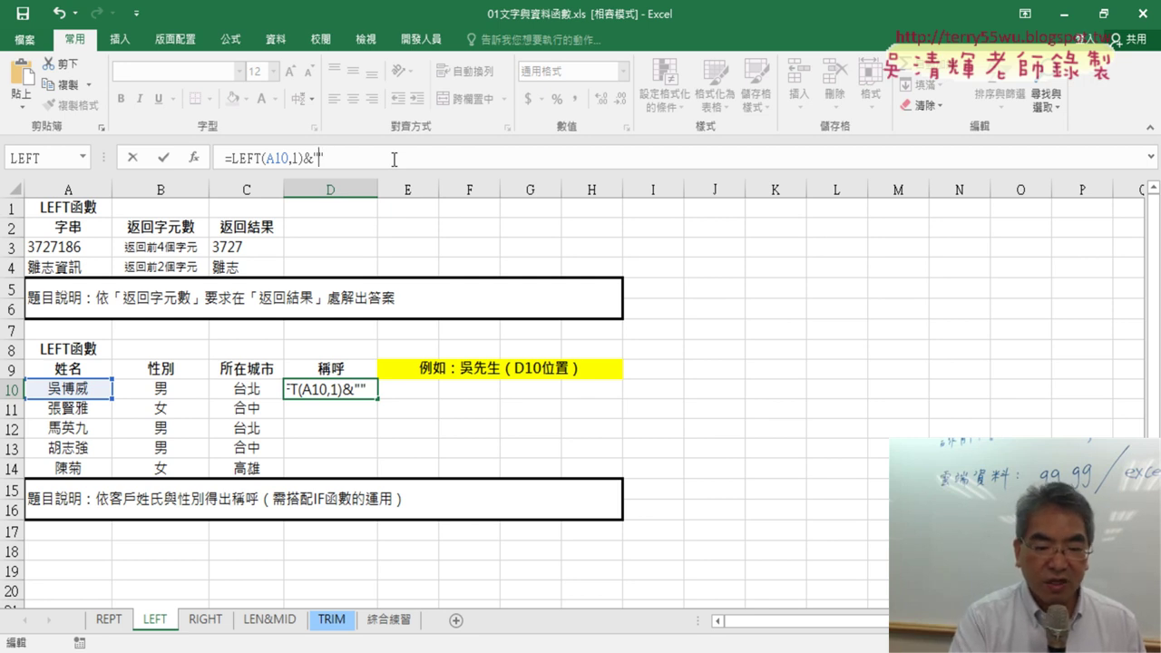
pyautogui.write('ㄒㄧㄢ')
pyautogui.press('space')
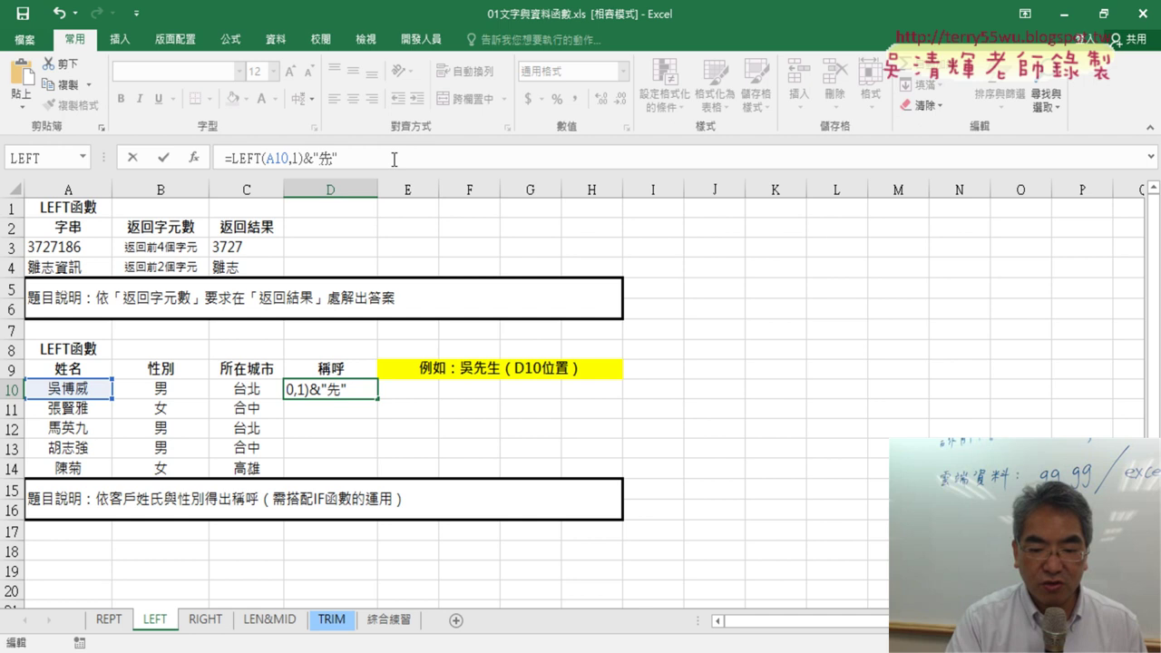
pyautogui.press('space')
pyautogui.write('生')
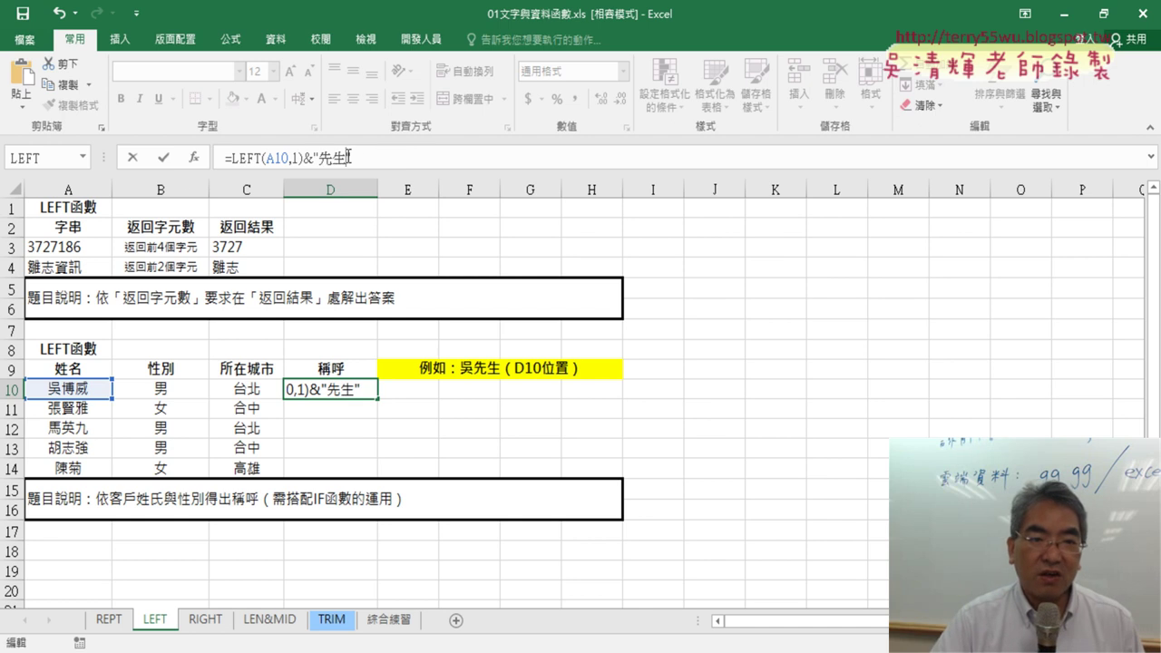
pyautogui.click(164, 158)
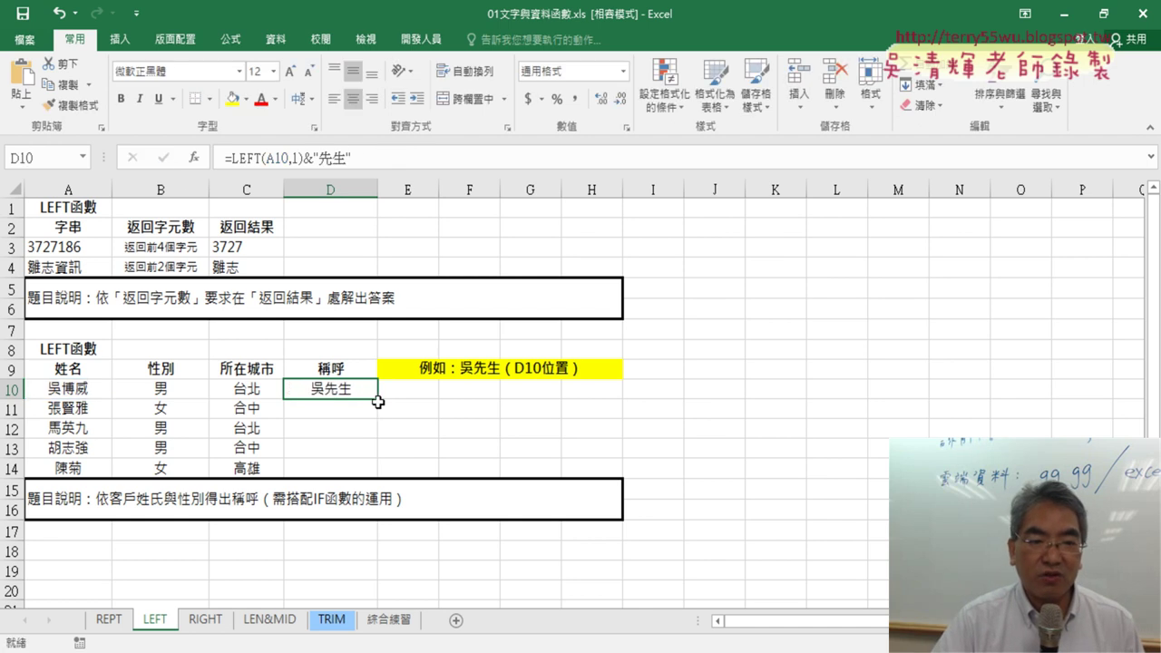
pyautogui.moveTo(380, 399); pyautogui.dragTo(379, 474)
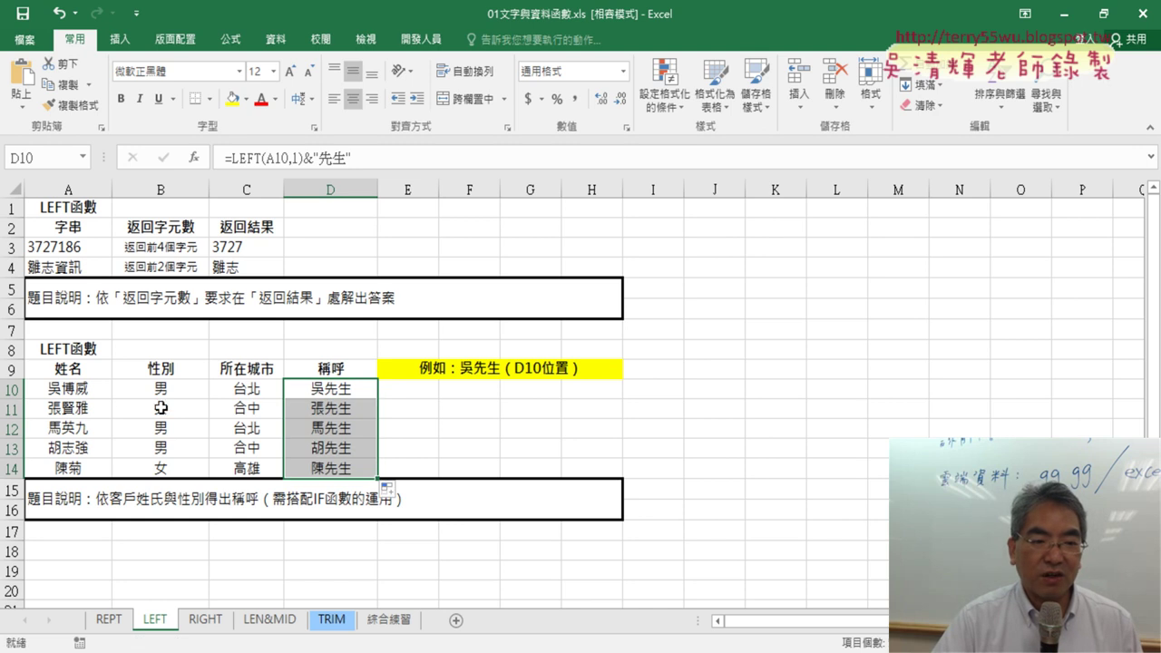
pyautogui.click(356, 388)
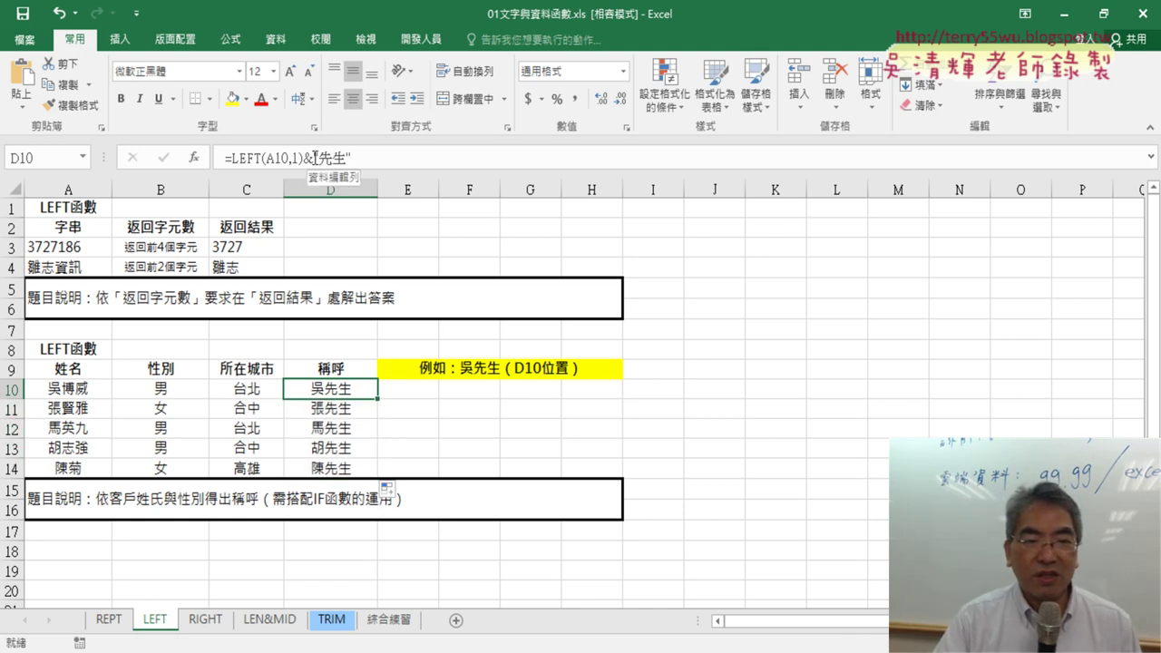
# - Highlight 先生 in D10's salutation formula, leave it unchanged, and go to the RIGHT sheet
pyautogui.moveTo(314, 158); pyautogui.dragTo(354, 157)
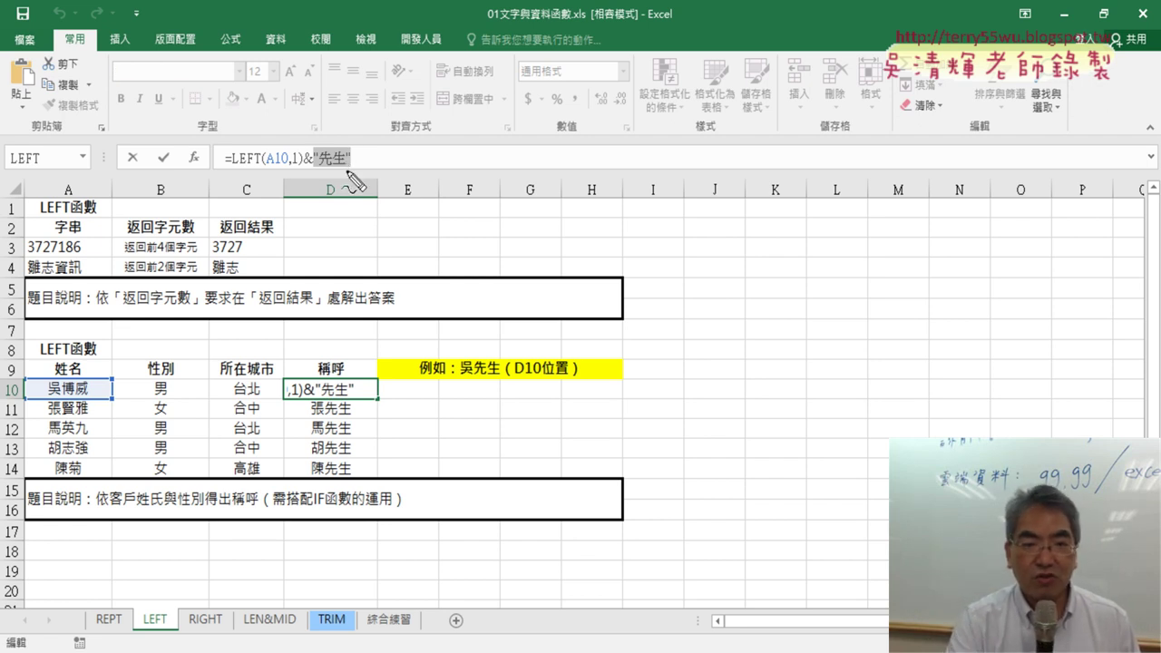
pyautogui.moveTo(513, 129)
pyautogui.mouseDown()
pyautogui.moveTo(534, 130)
pyautogui.moveTo(523, 168)
pyautogui.moveTo(533, 167)
pyautogui.mouseUp()
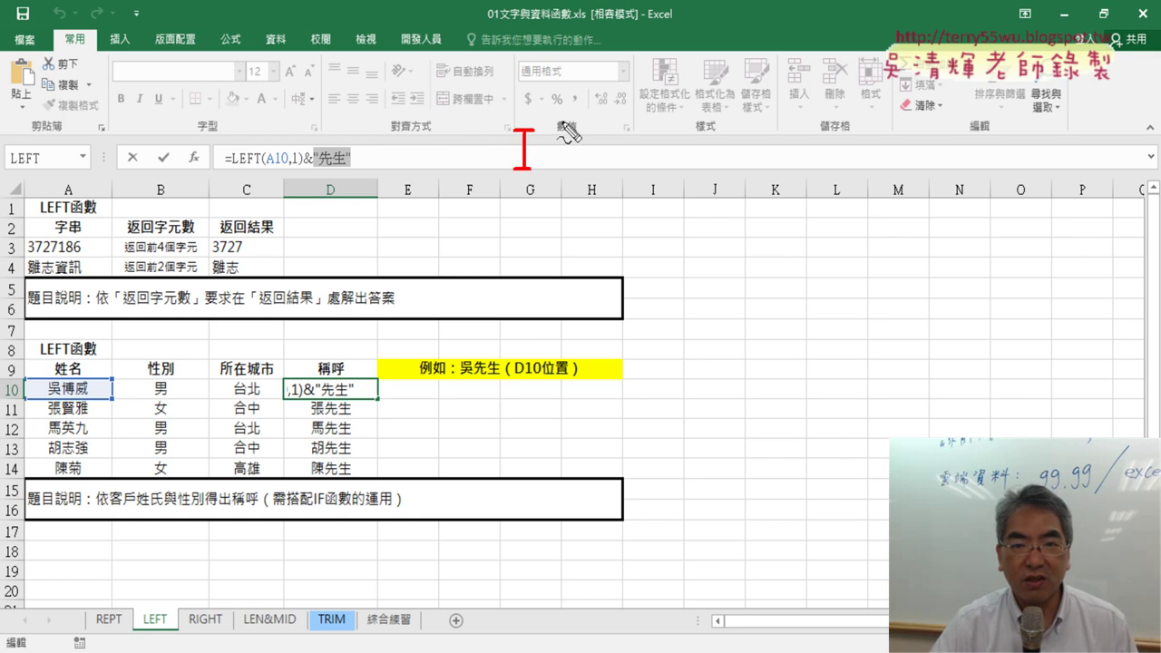
pyautogui.moveTo(556, 127); pyautogui.dragTo(542, 166)
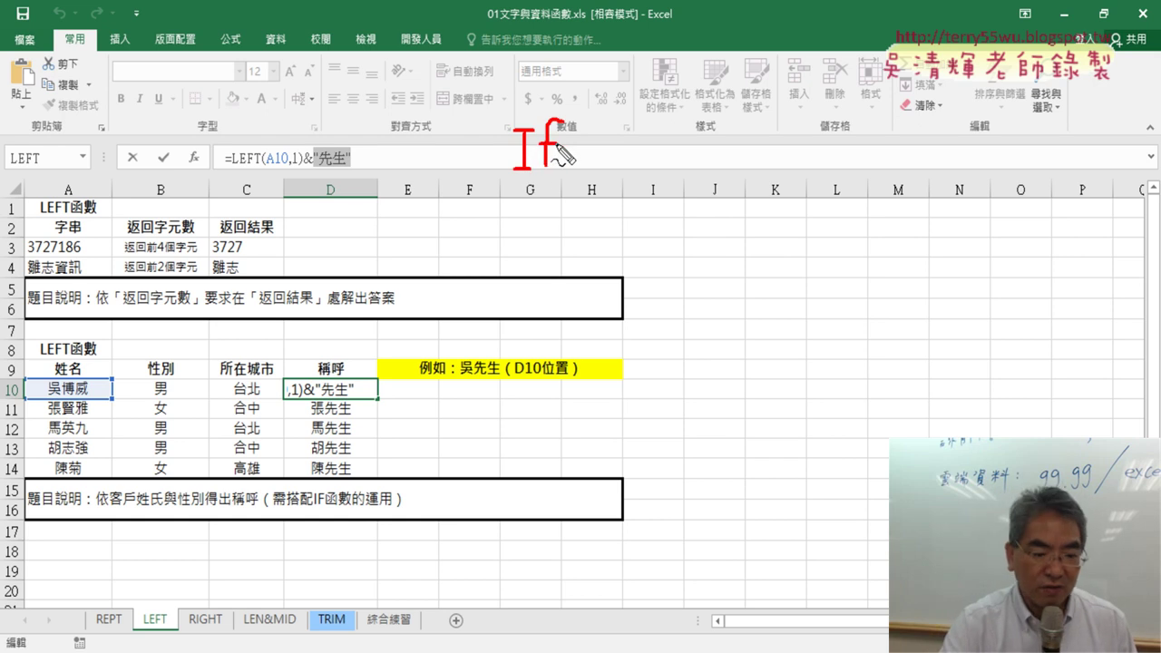
pyautogui.press('Escape')
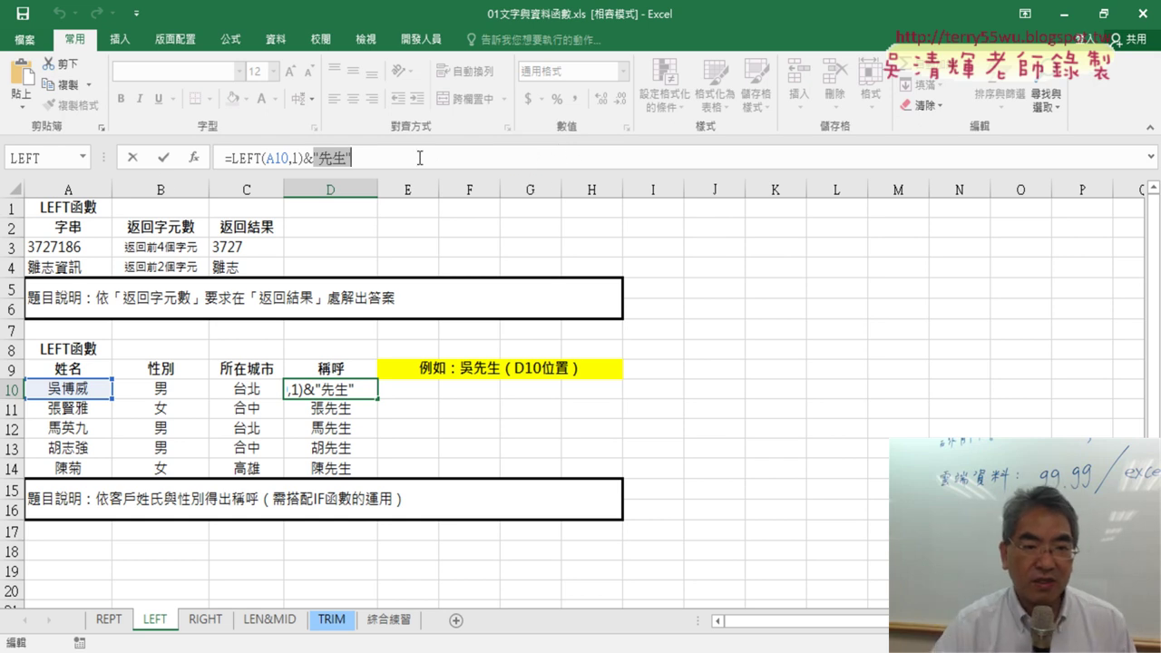
pyautogui.click(175, 159)
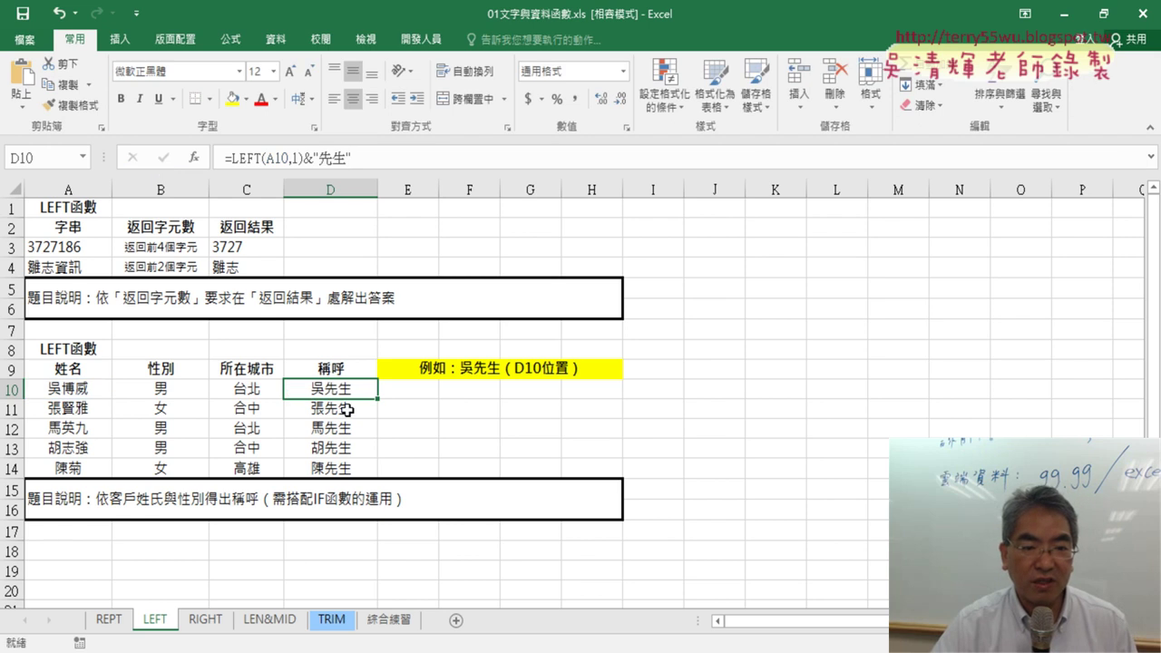
pyautogui.click(205, 621)
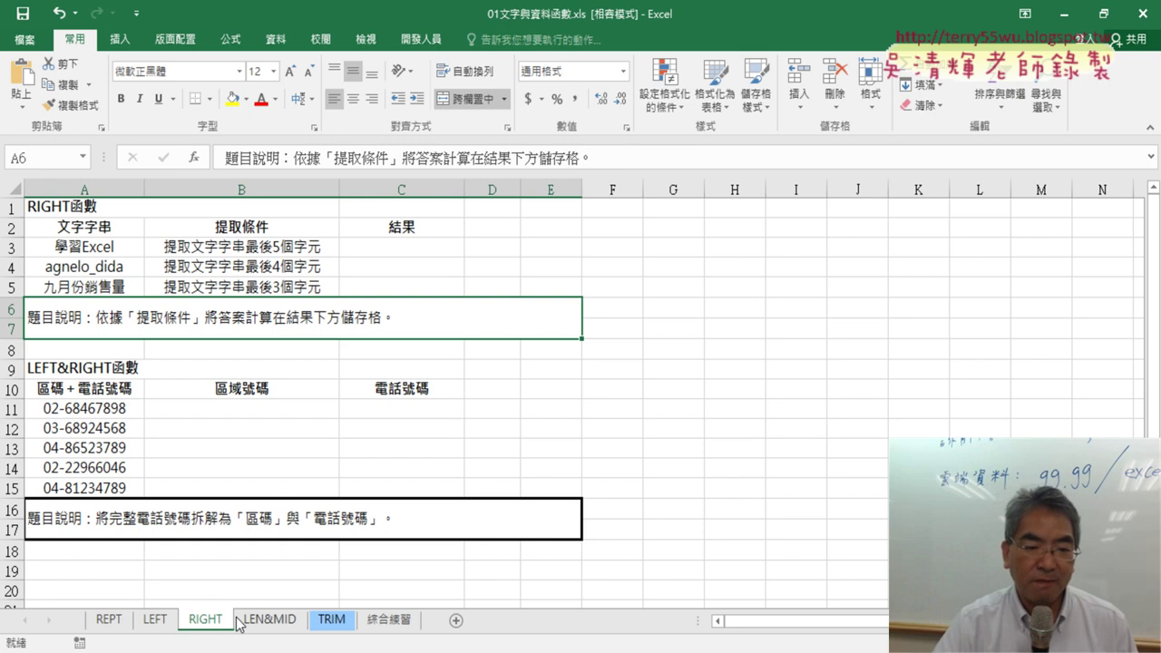
# - On the TRIM sheet, delete rows 5–7 (SON Y, Hi Net, 遠傳電信)
pyautogui.click(332, 620)
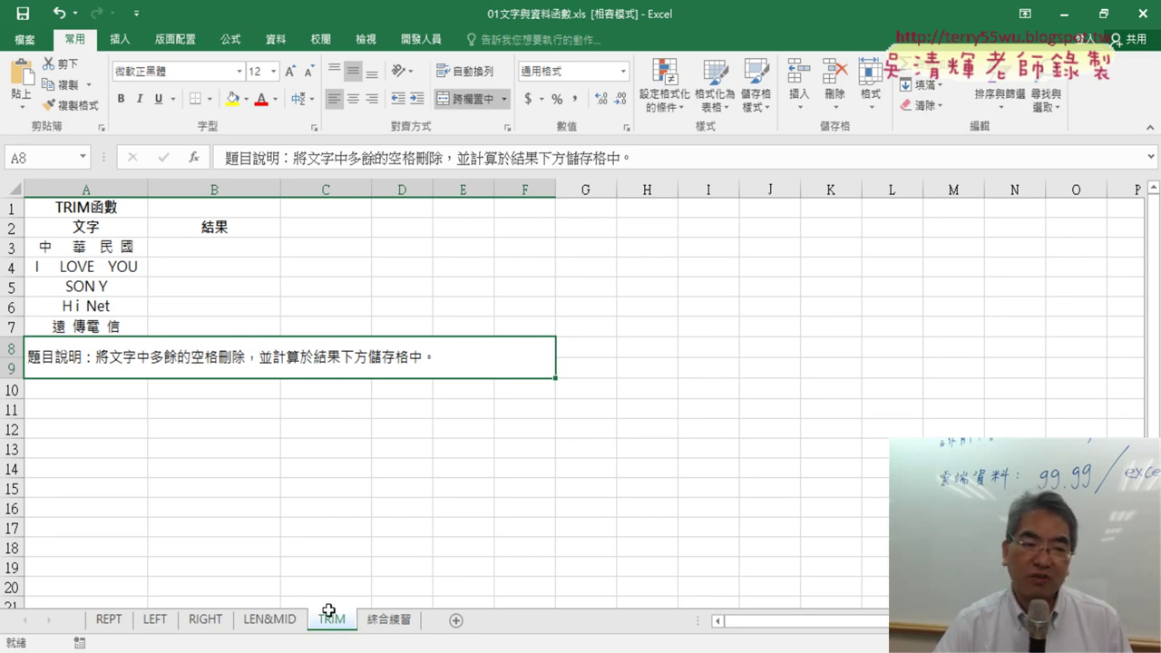
pyautogui.click(220, 248)
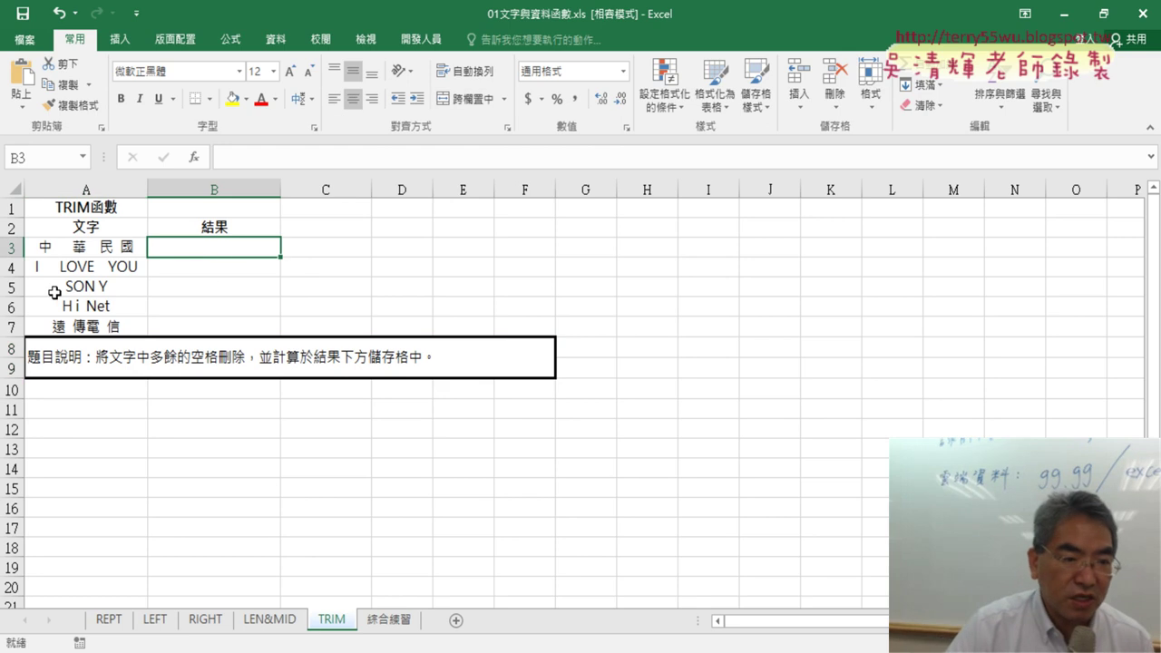
pyautogui.moveTo(13, 287); pyautogui.dragTo(13, 326)
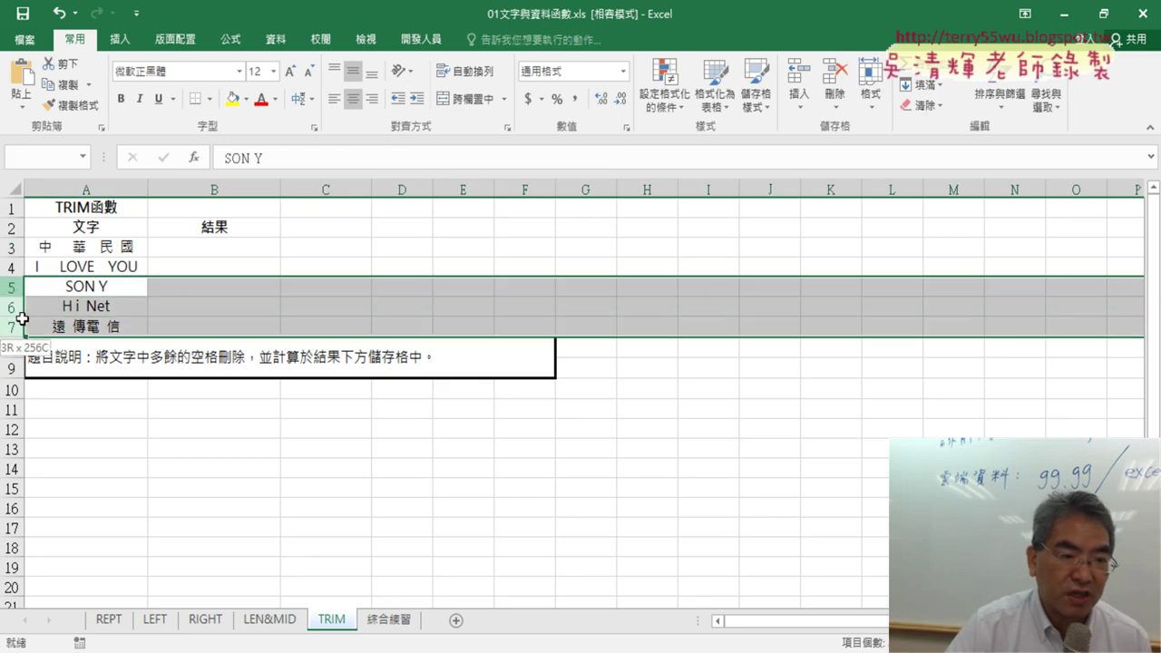
pyautogui.rightClick(198, 314)
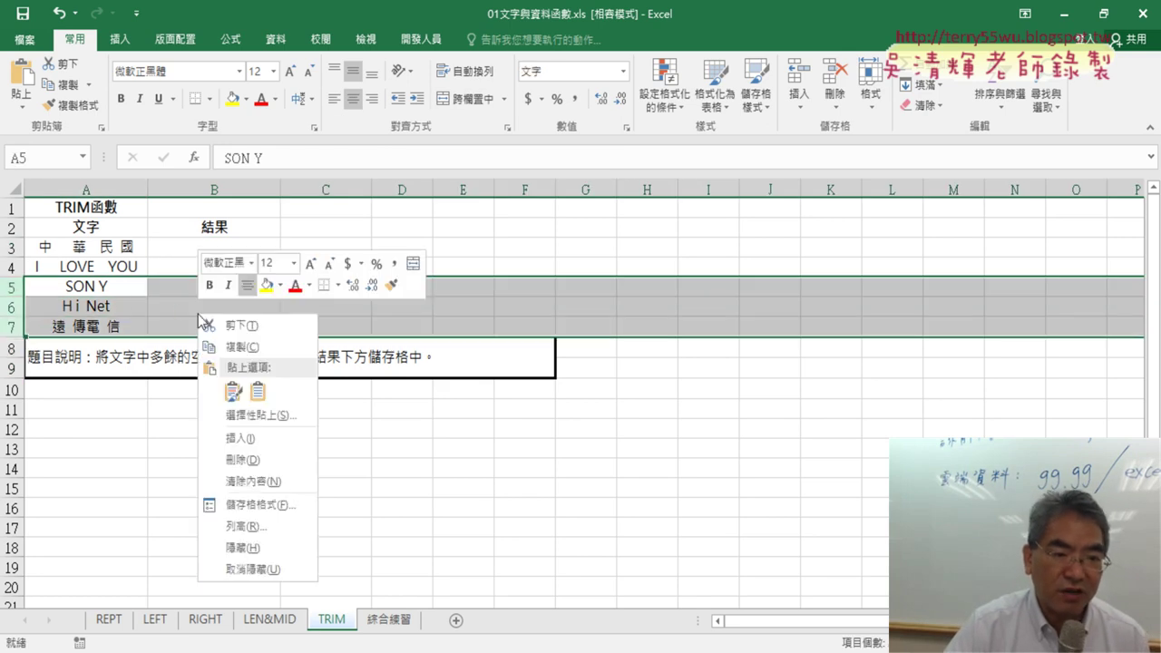
pyautogui.click(253, 459)
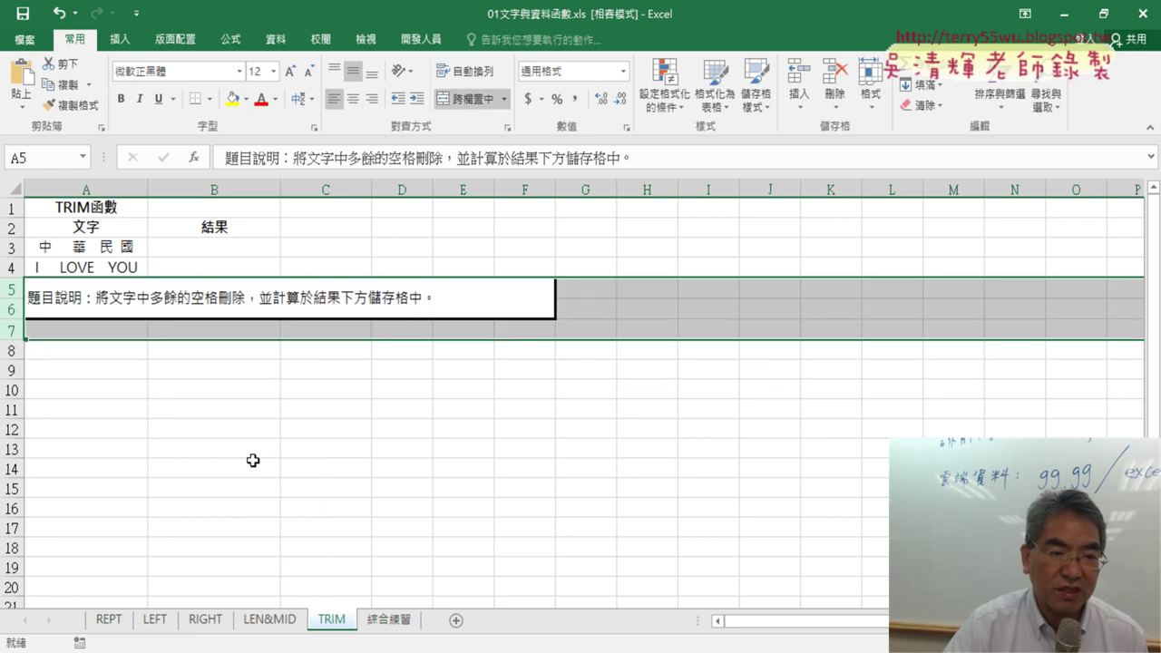
# - Review the spaced texts in A3 and A4, then select result cell B3
pyautogui.click(224, 253)
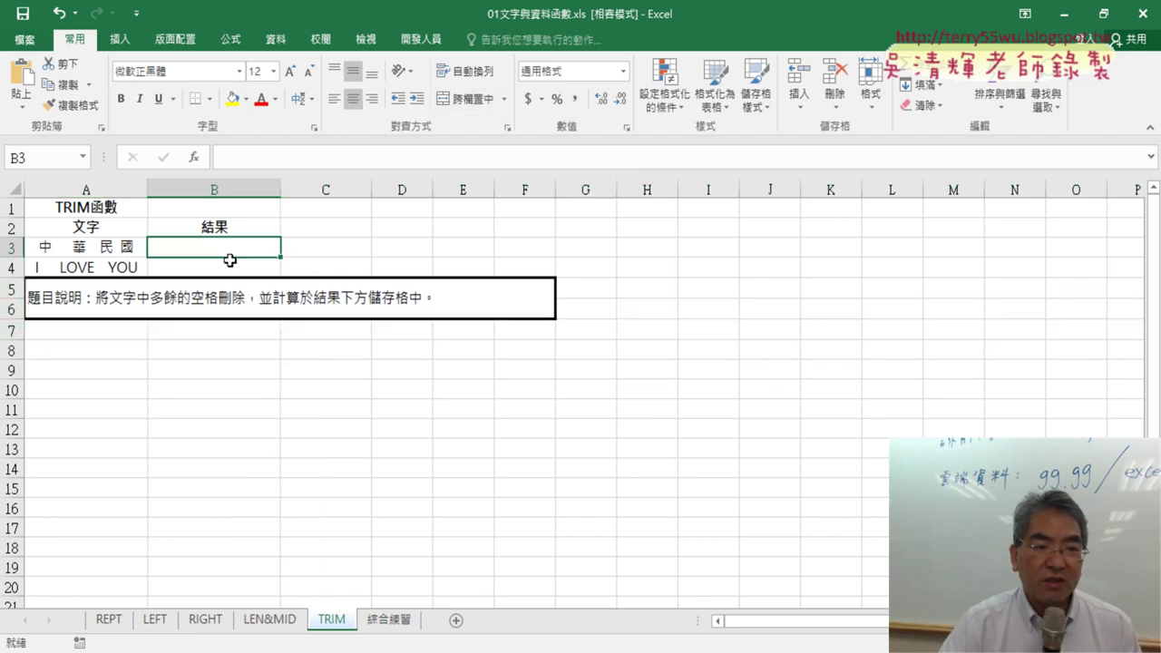
pyautogui.click(106, 252)
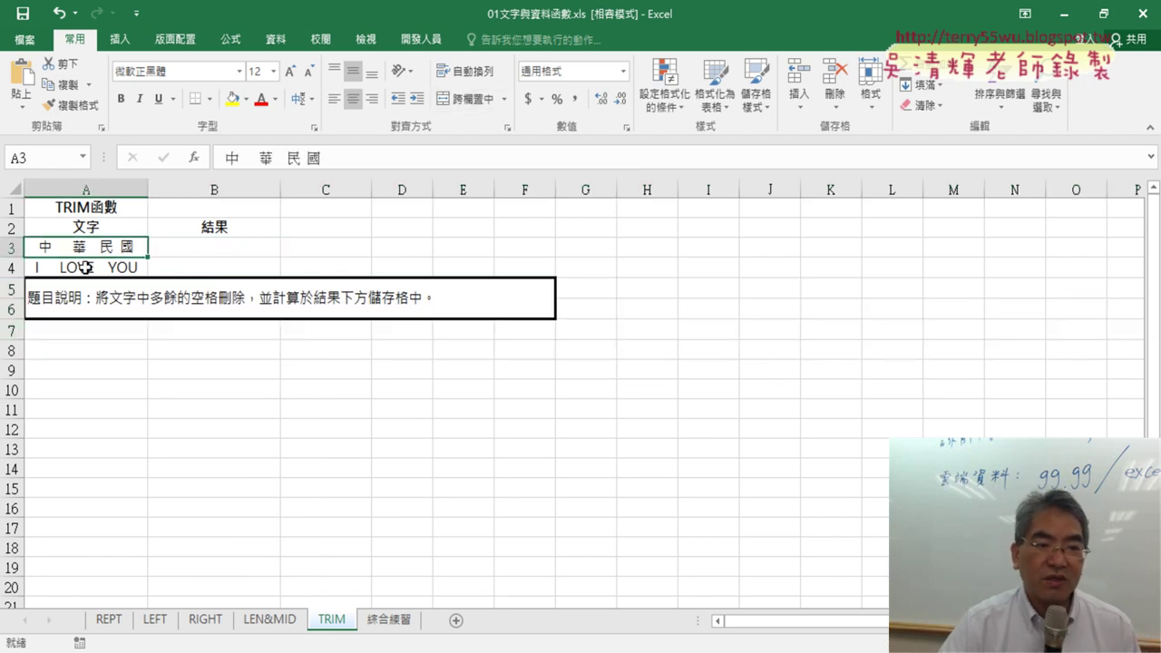
pyautogui.click(84, 268)
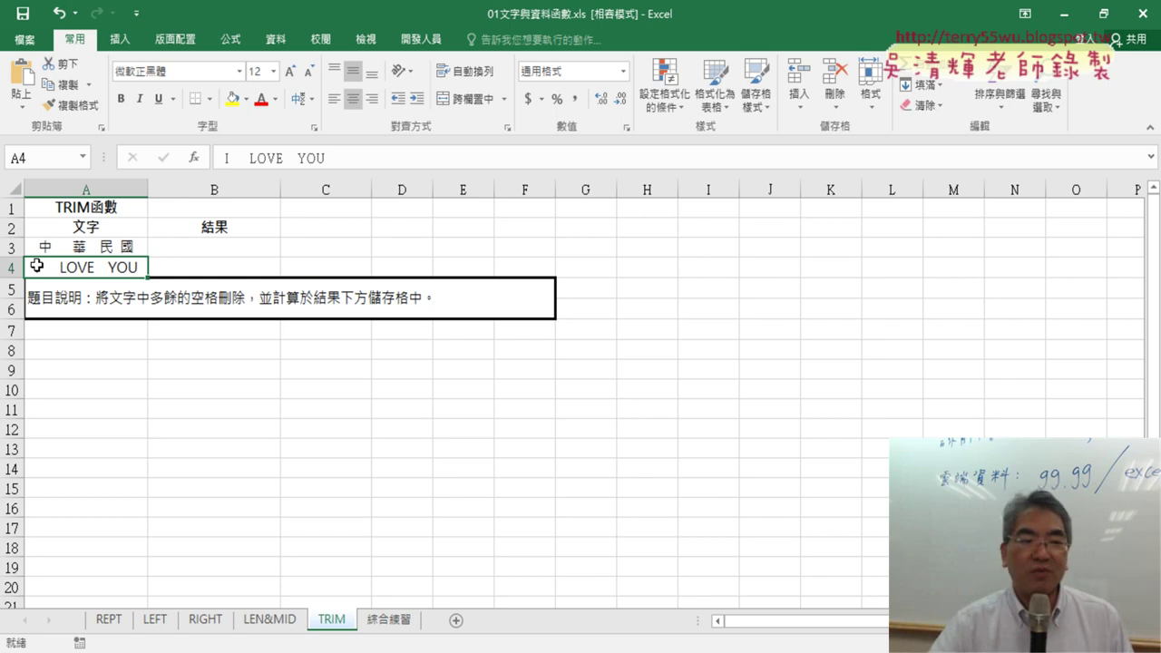
pyautogui.click(194, 250)
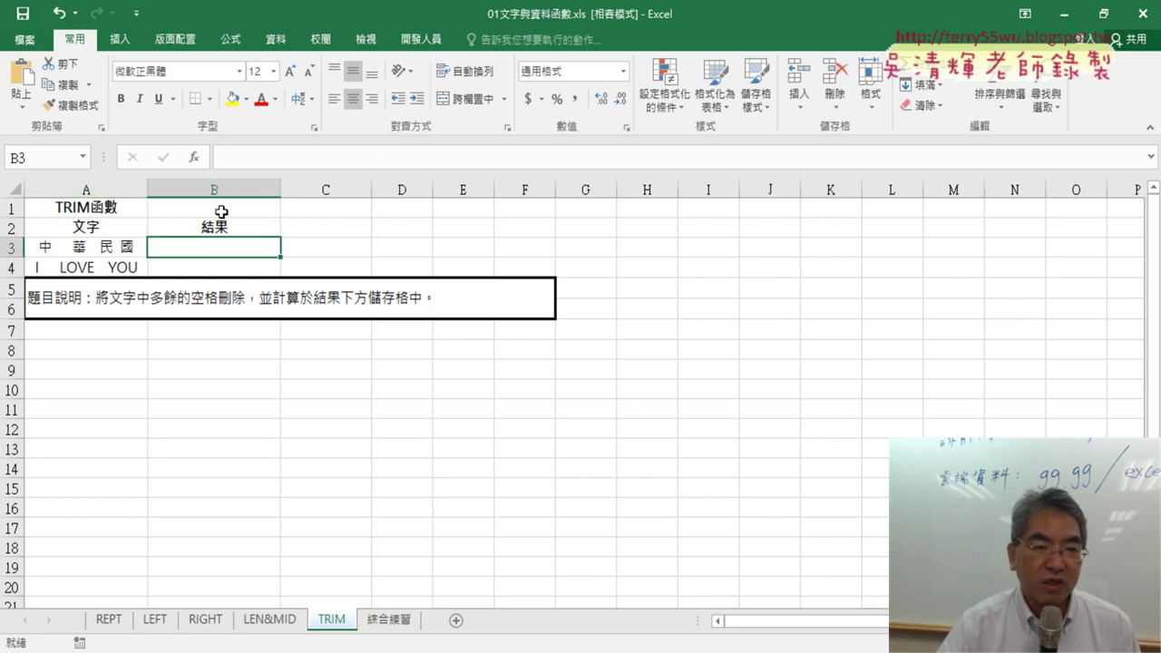
# - Insert =TRIM(A3) in B3 through Insert Function, giving 中華民國 without extra spaces
pyautogui.click(194, 158)
pyautogui.scroll(-2, 903, 288)
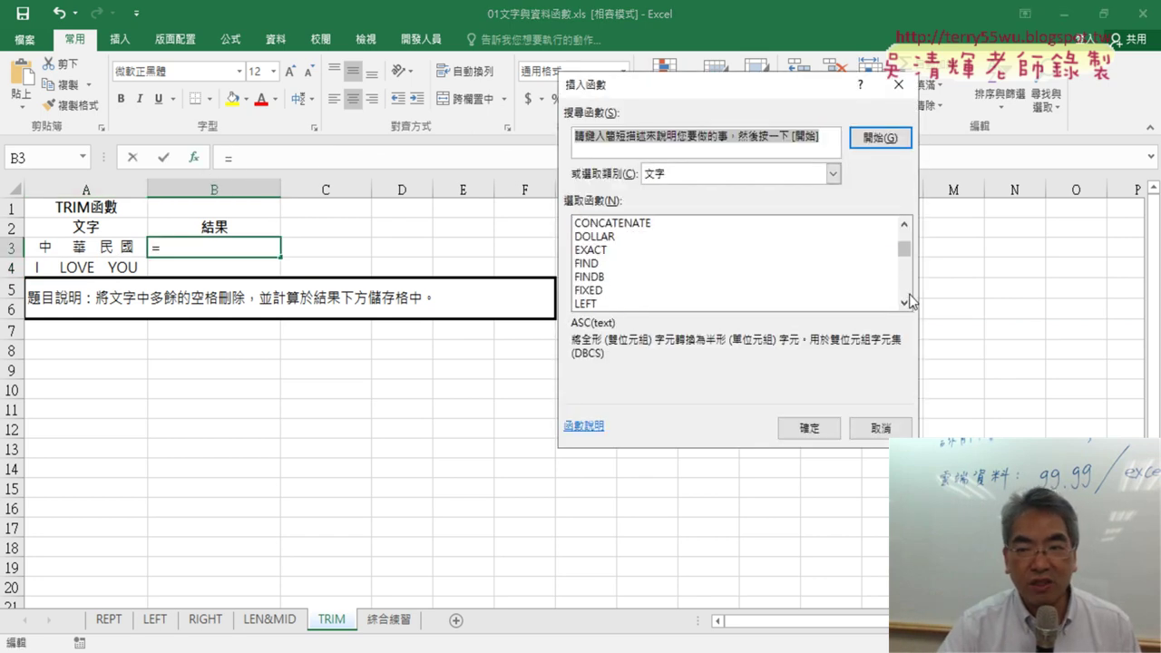
pyautogui.scroll(-4, 906, 293)
pyautogui.scroll(-1, 910, 301)
pyautogui.scroll(-2, 910, 301)
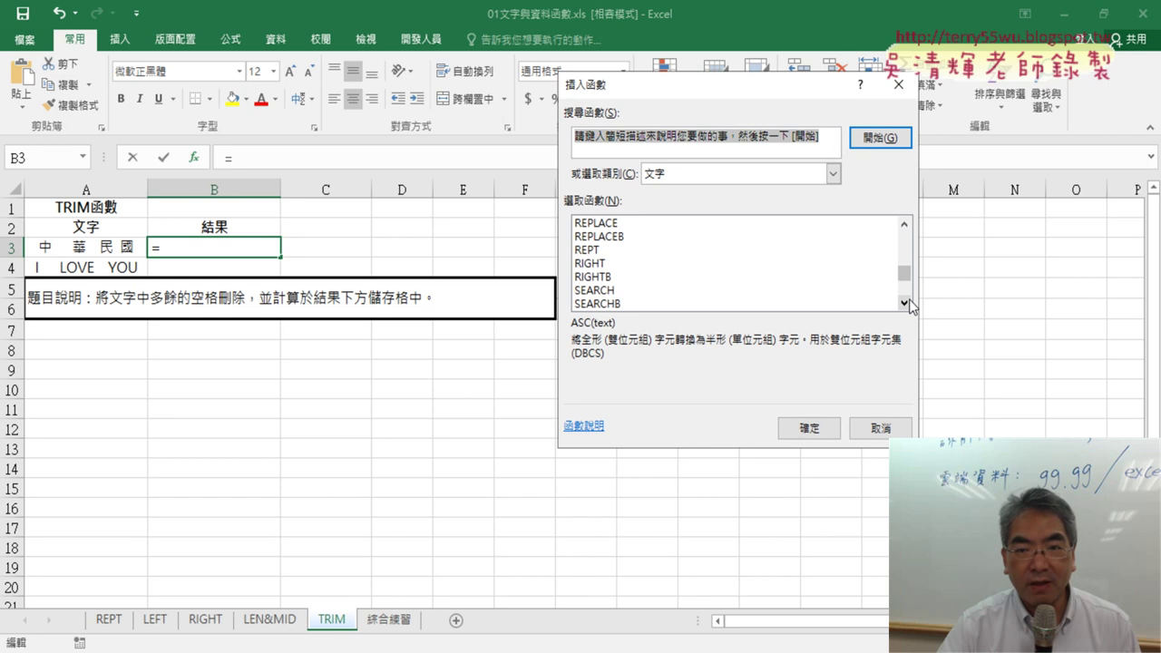
pyautogui.scroll(-3, 910, 301)
pyautogui.scroll(-1, 910, 301)
pyautogui.scroll(-2, 904, 311)
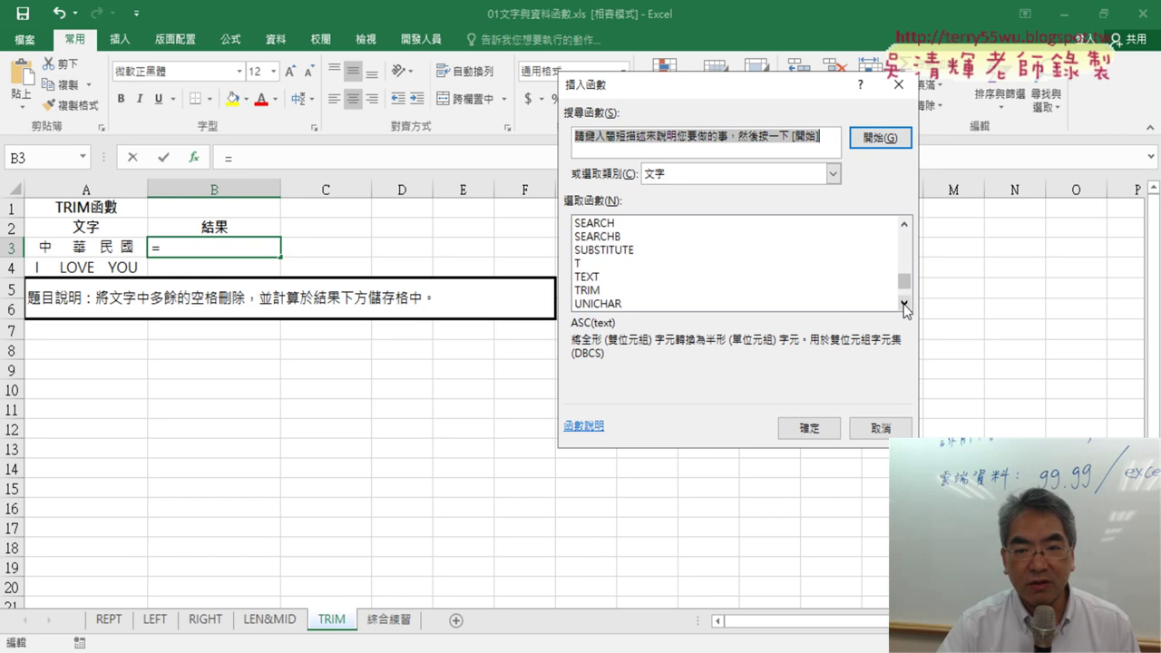
pyautogui.scroll(-1, 904, 311)
pyautogui.click(639, 279)
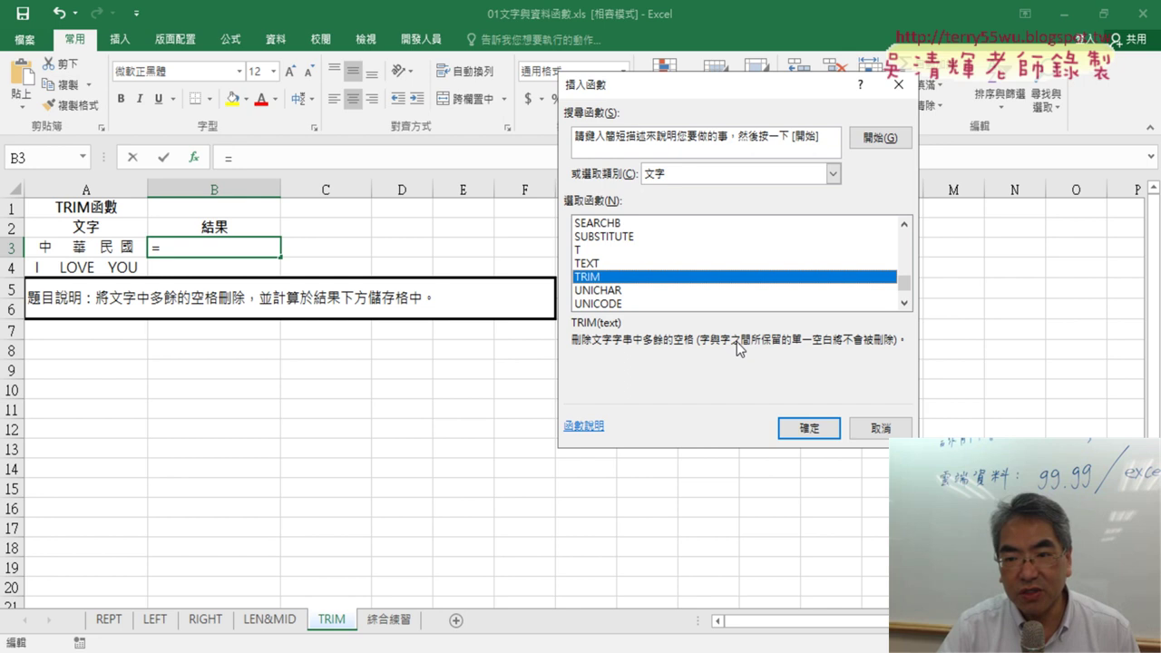
pyautogui.click(827, 429)
pyautogui.click(106, 246)
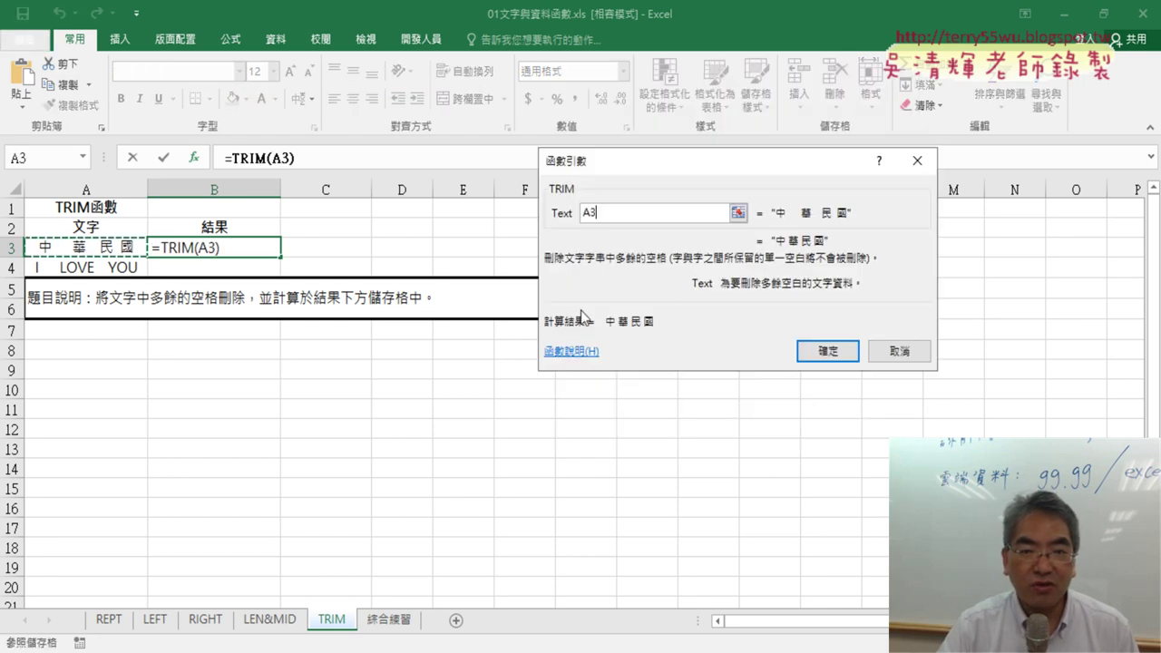
pyautogui.click(840, 353)
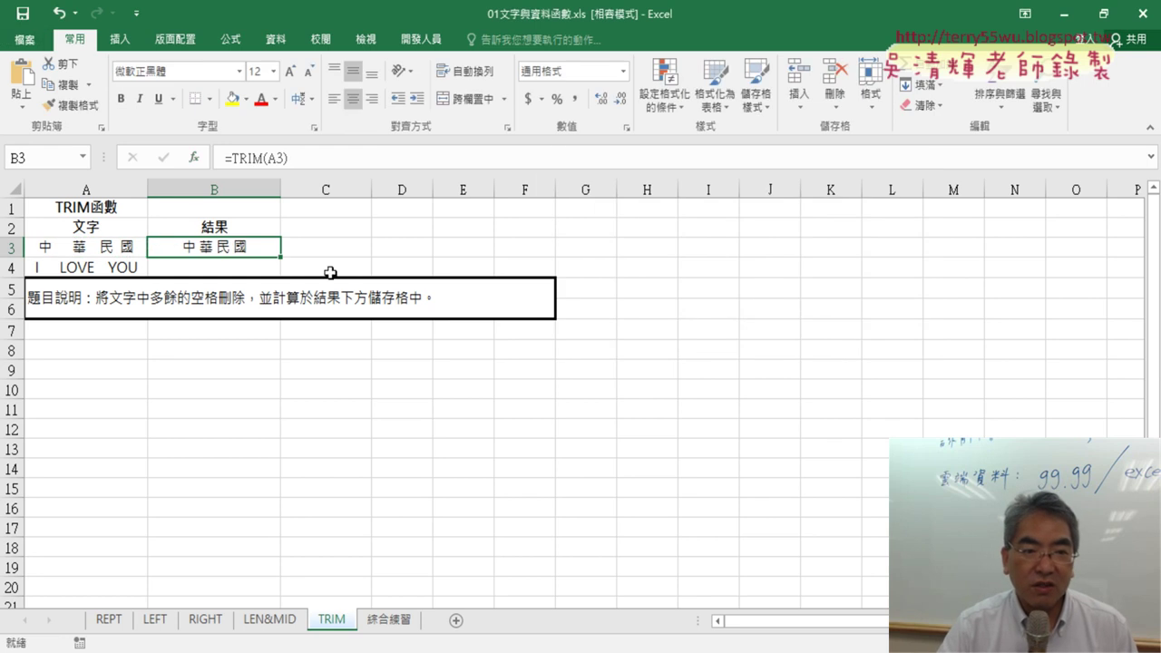
# - Fill =TRIM down to B4 so it returns I LOVE YOU, and verify both formulas
pyautogui.moveTo(282, 258); pyautogui.dragTo(283, 277)
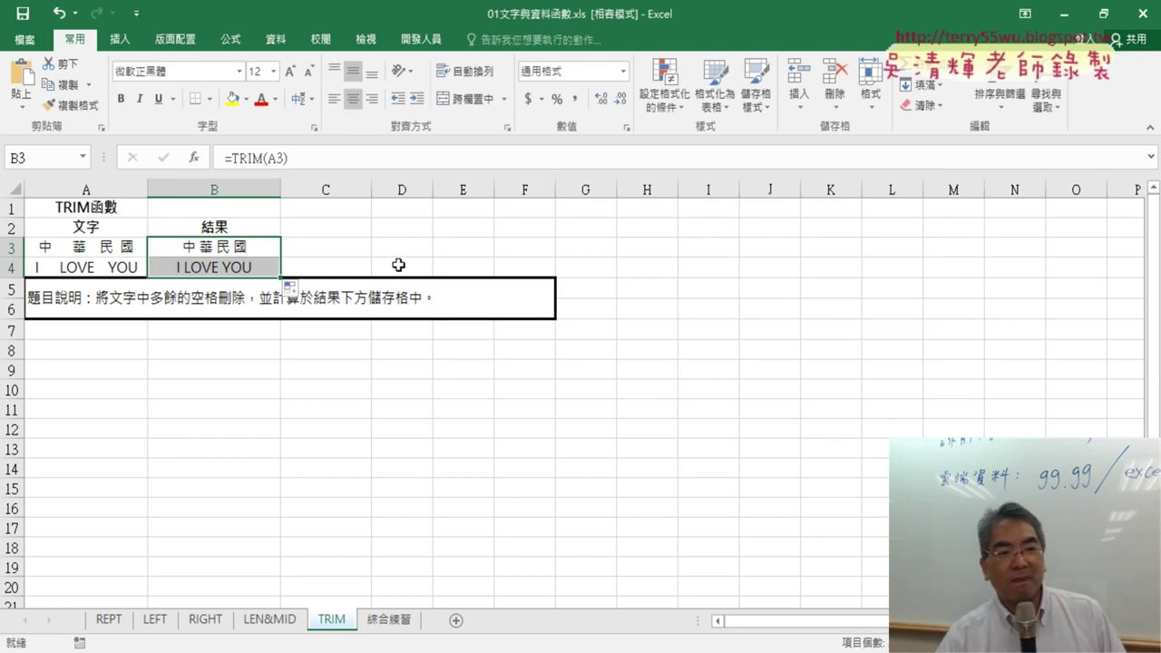
pyautogui.click(258, 264)
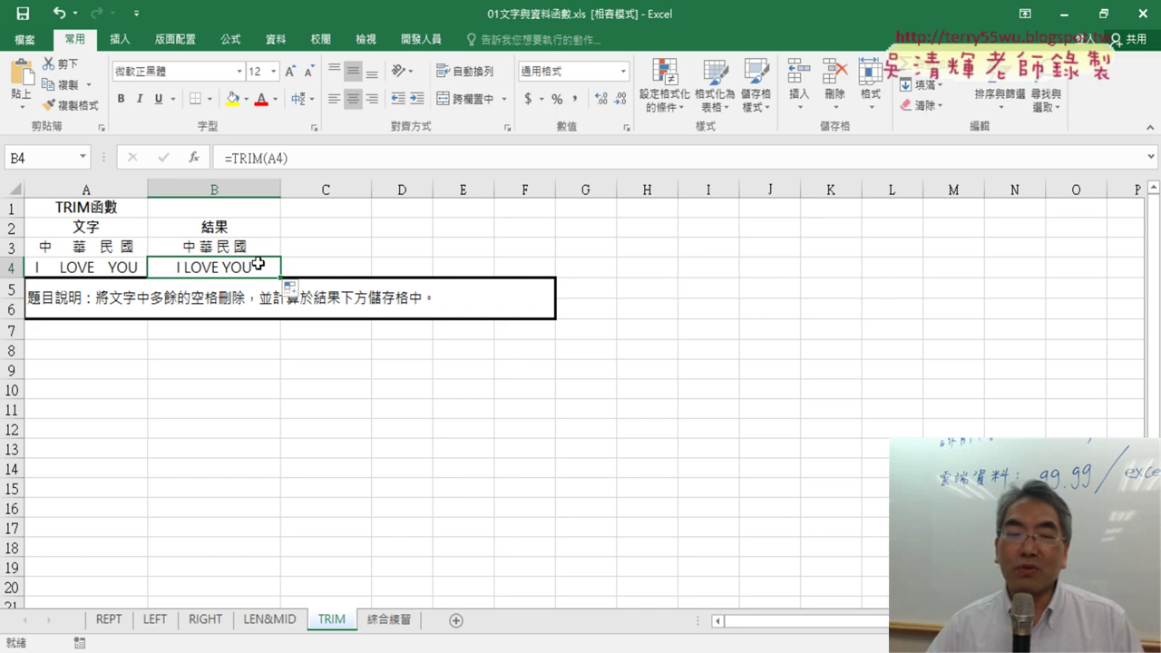
pyautogui.click(235, 247)
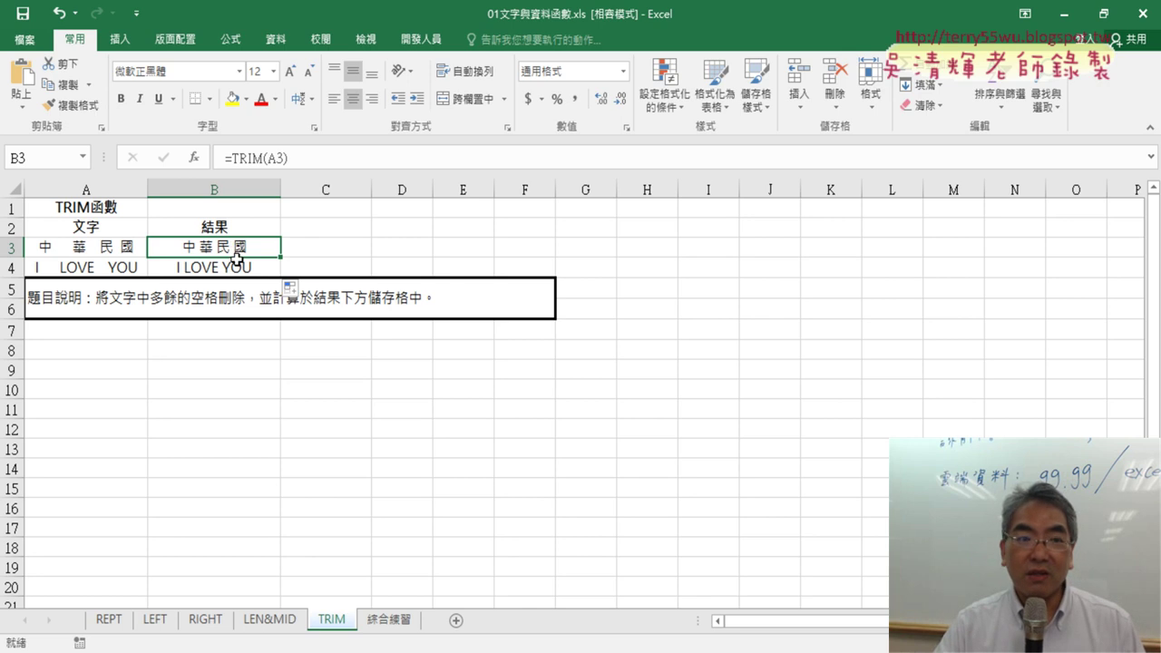
pyautogui.click(237, 267)
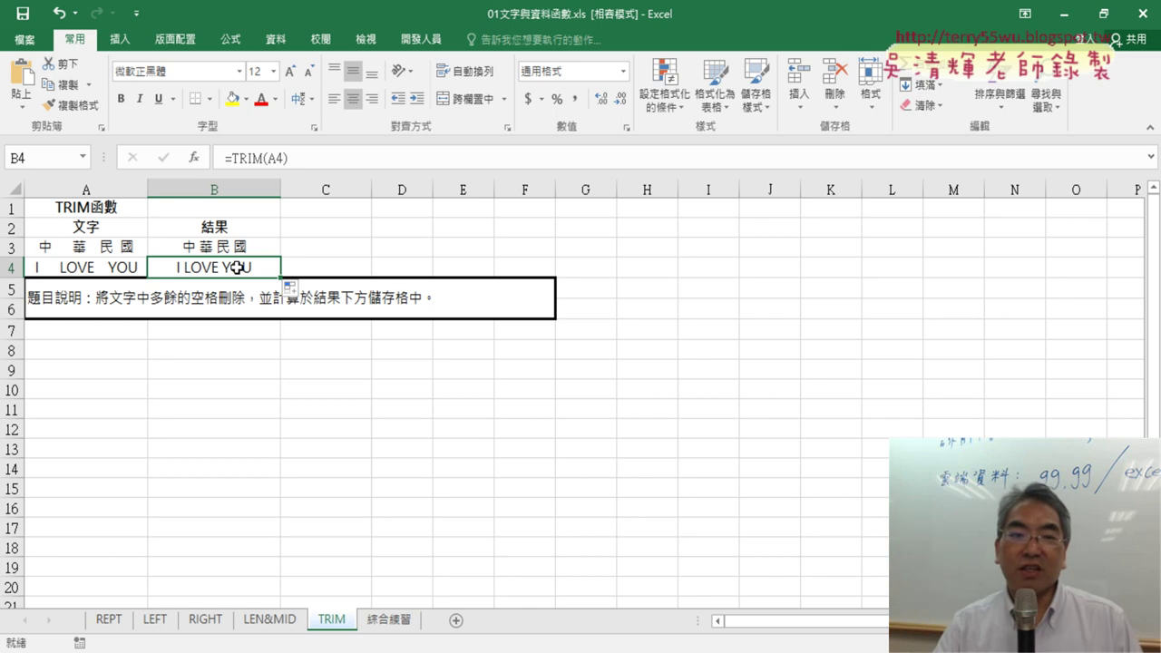
pyautogui.click(344, 250)
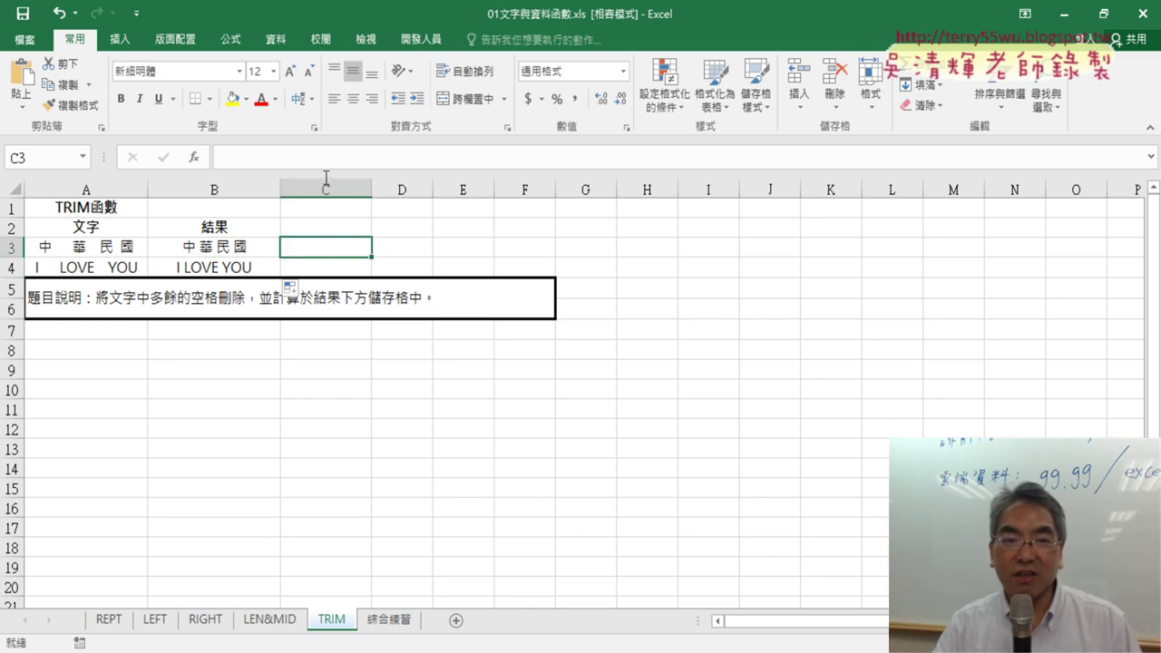
# - Enter =CODE(A3) in C3, returning 42148, and fill it down to C4
pyautogui.click(194, 158)
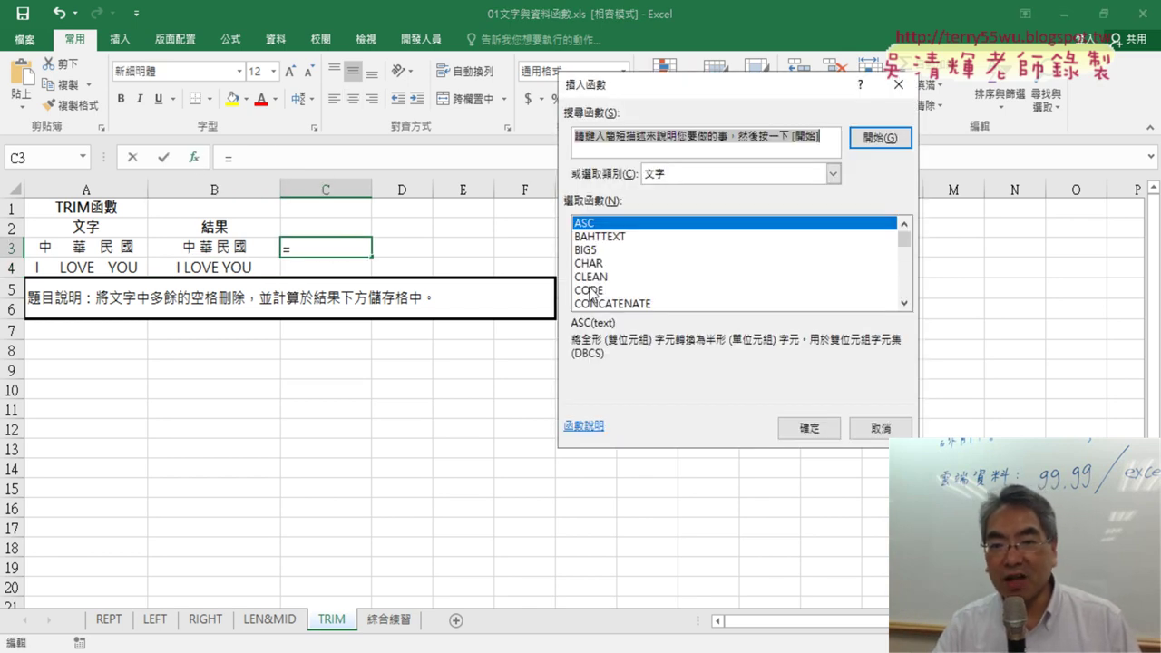
pyautogui.doubleClick(903, 302)
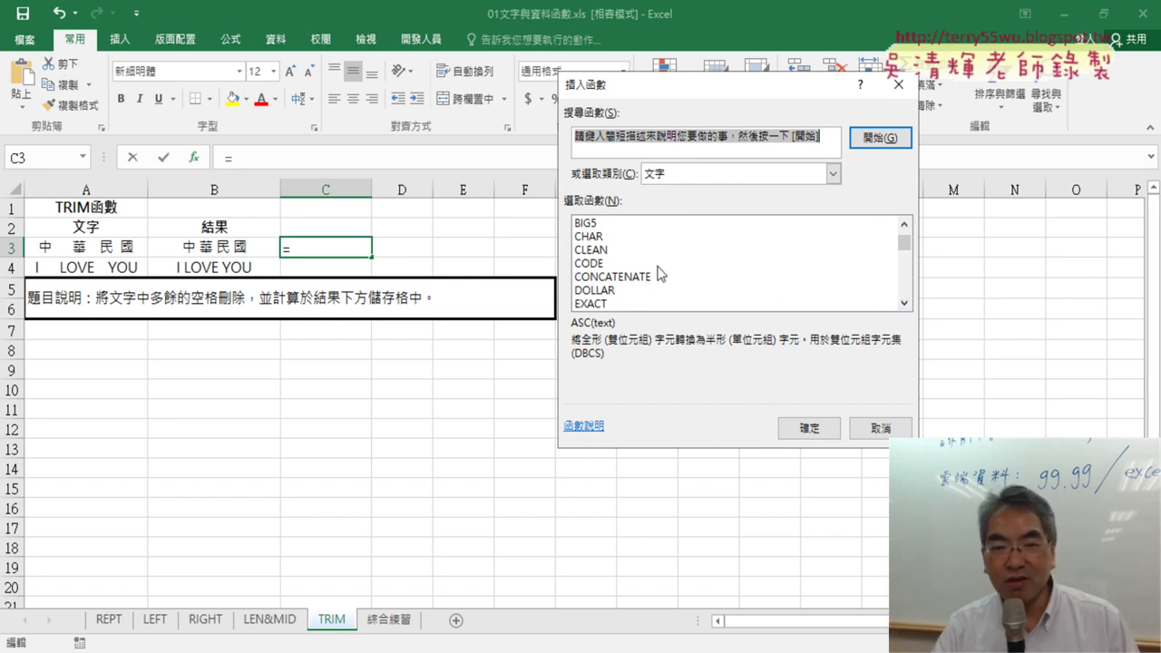
pyautogui.click(583, 266)
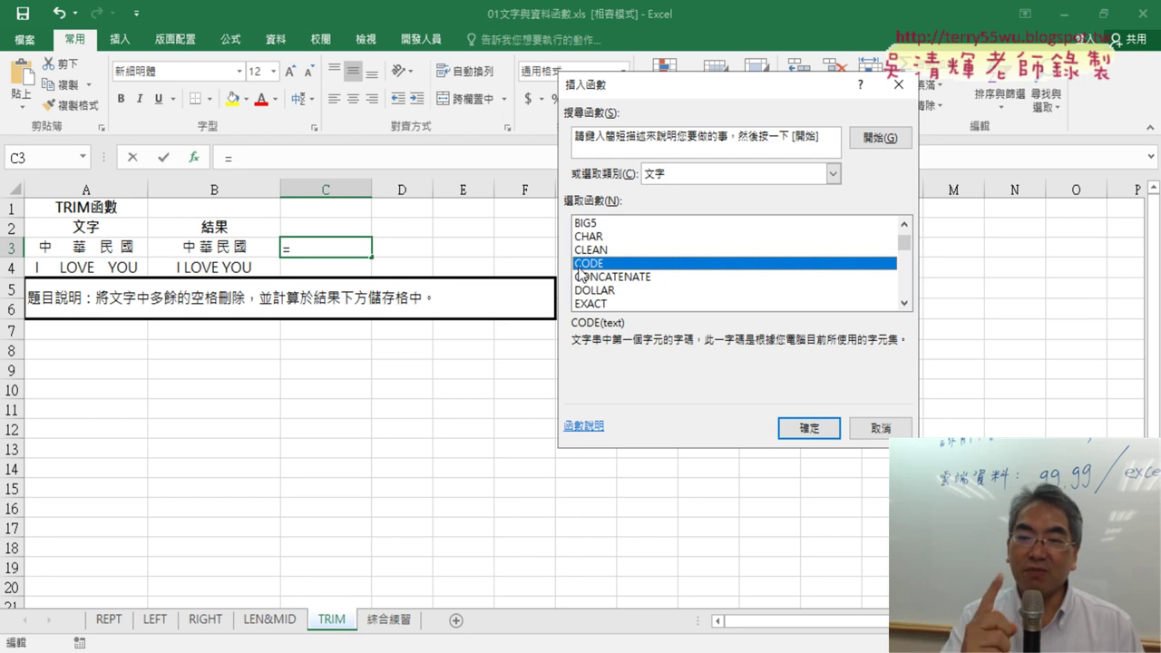
pyautogui.click(802, 428)
pyautogui.click(89, 246)
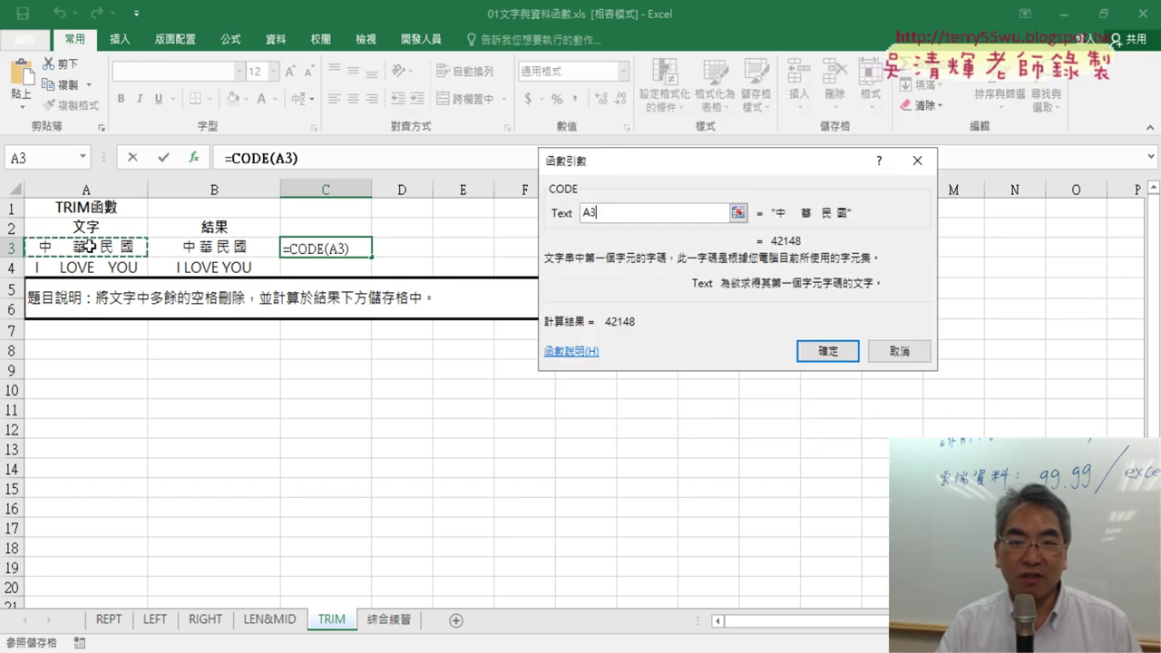
pyautogui.click(829, 354)
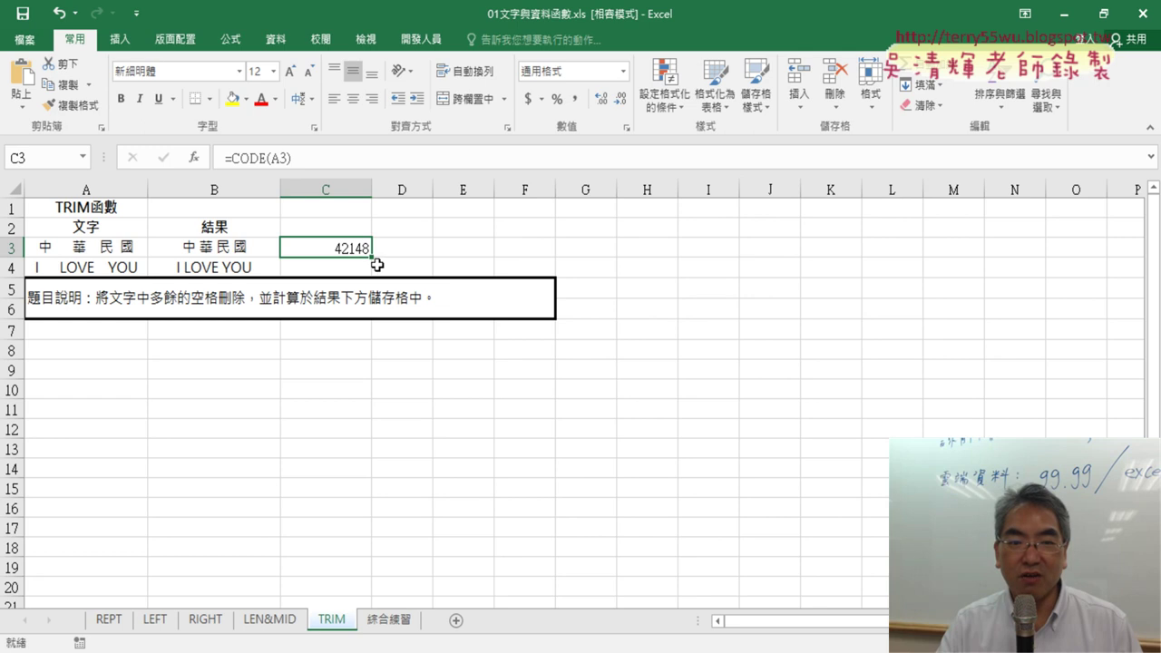
pyautogui.moveTo(376, 263); pyautogui.dragTo(375, 275)
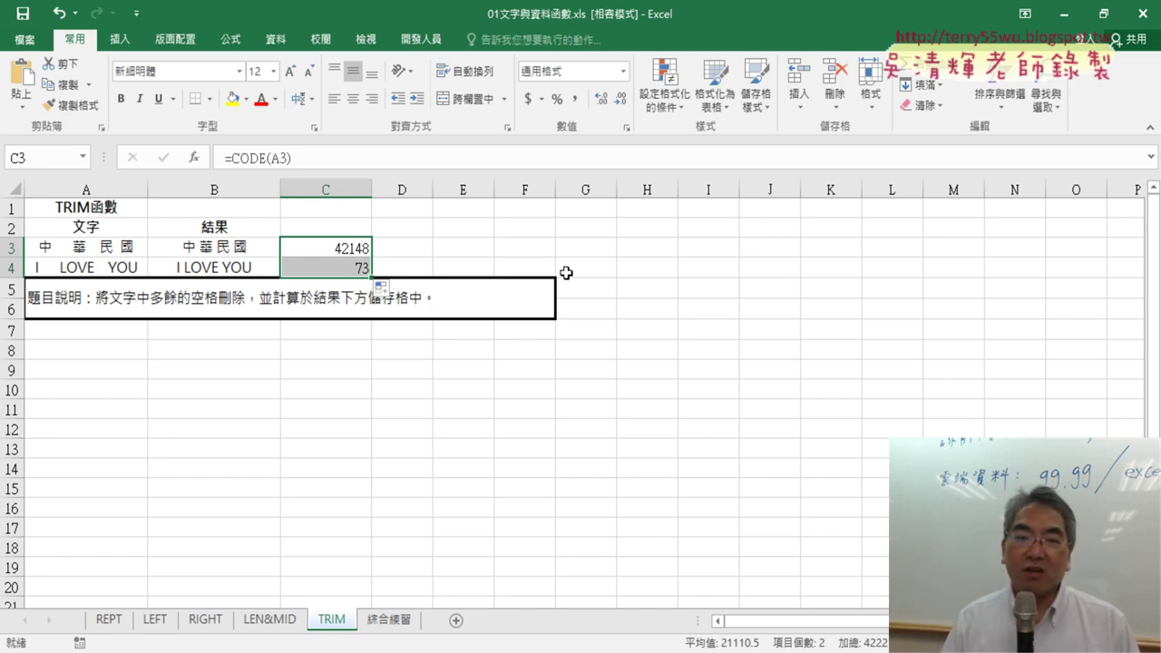
# - Compare C4's =CODE(A4), which returns 73, with C3's =CODE(A3)
pyautogui.click(334, 268)
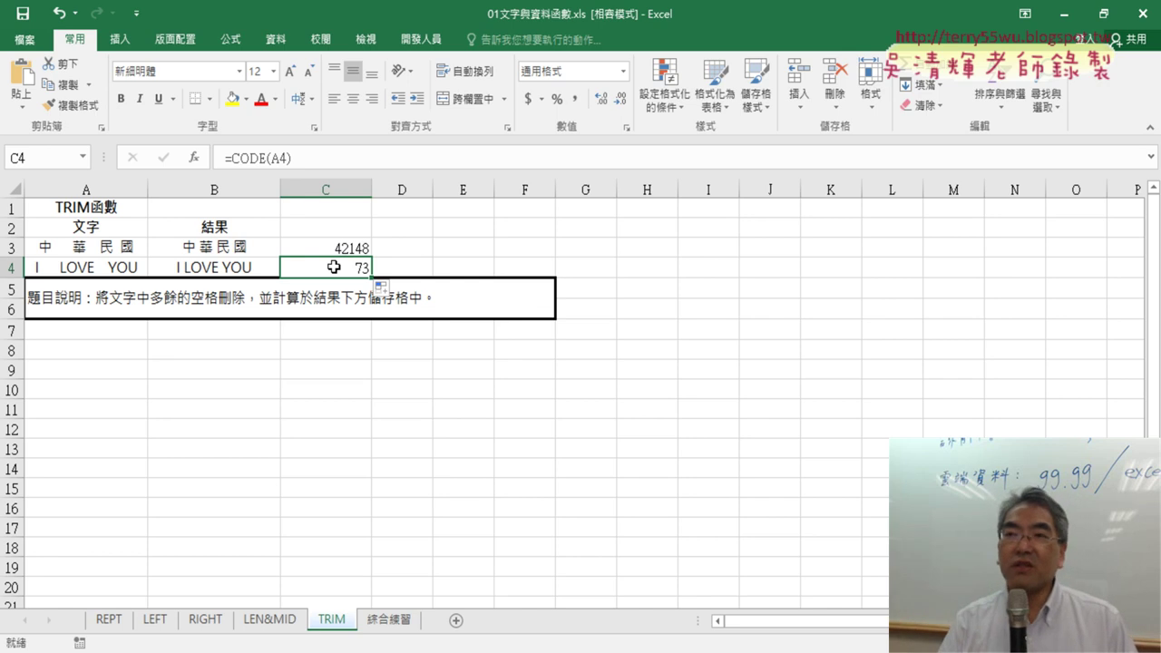
pyautogui.click(345, 243)
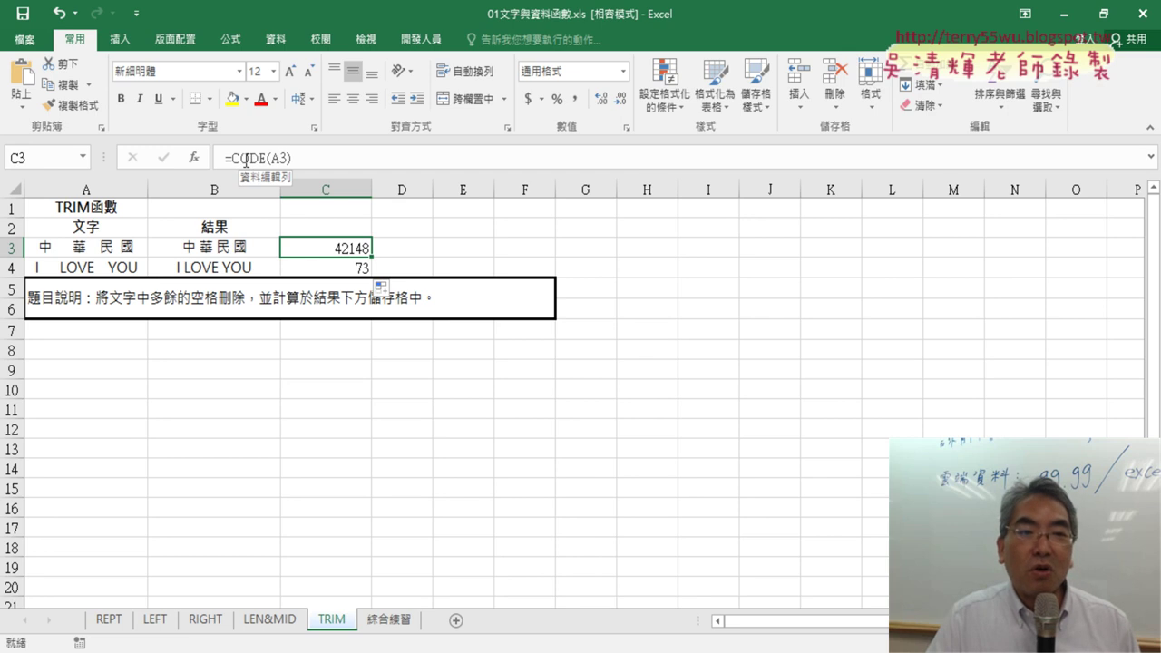
pyautogui.click(245, 159)
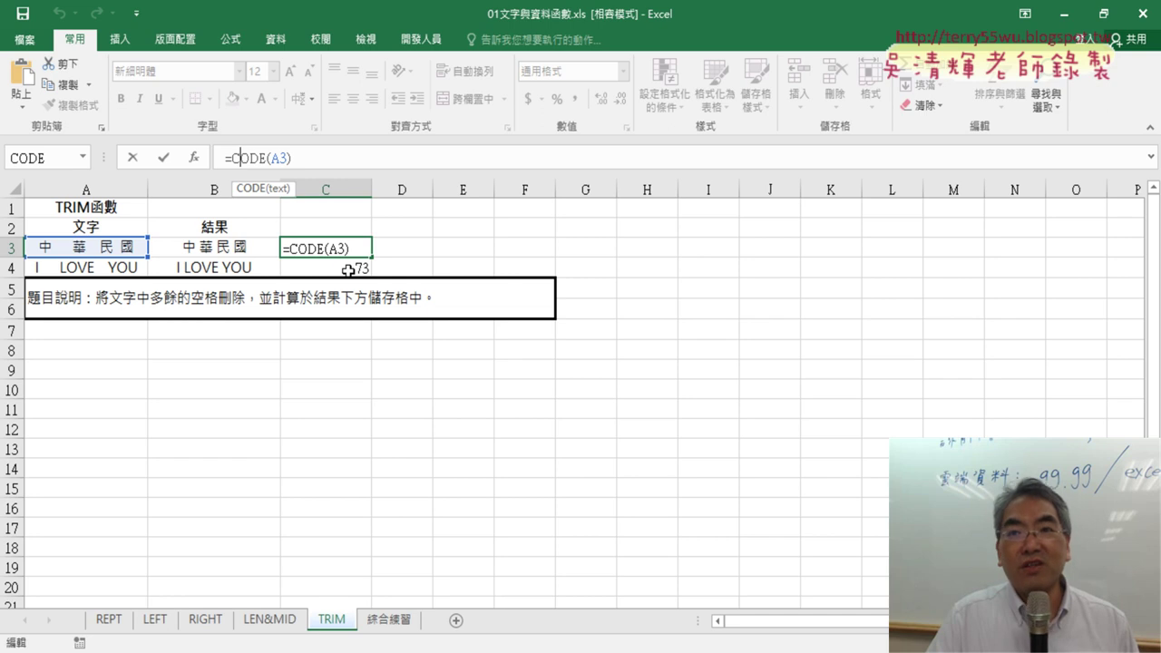
pyautogui.click(133, 159)
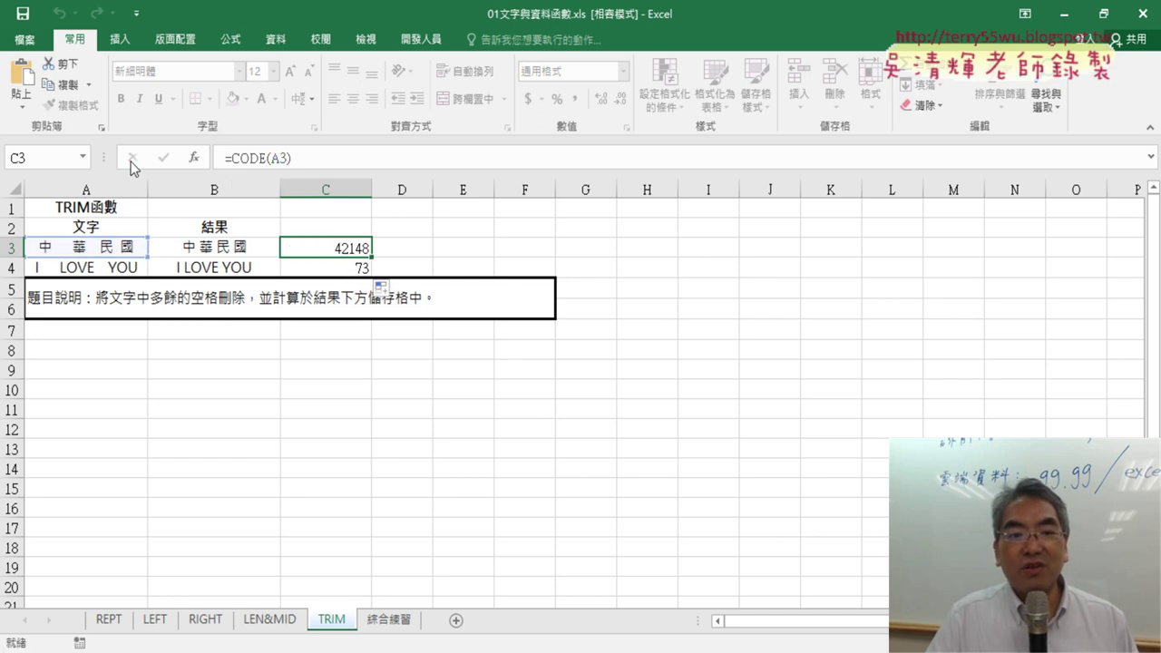
pyautogui.click(359, 268)
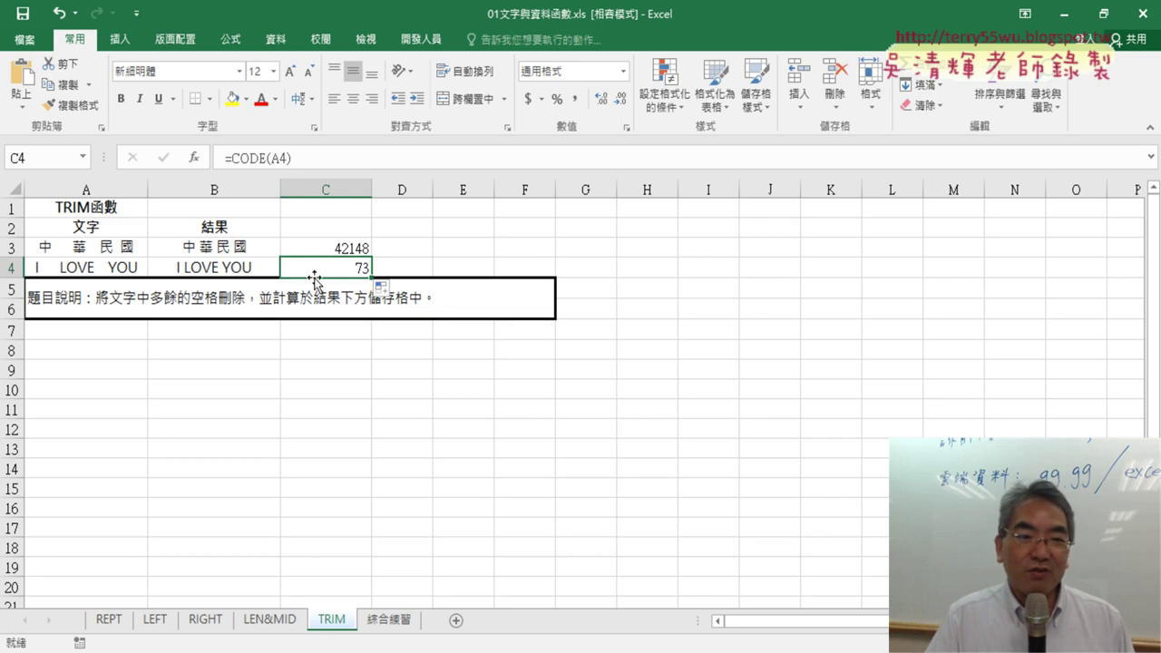
pyautogui.click(228, 246)
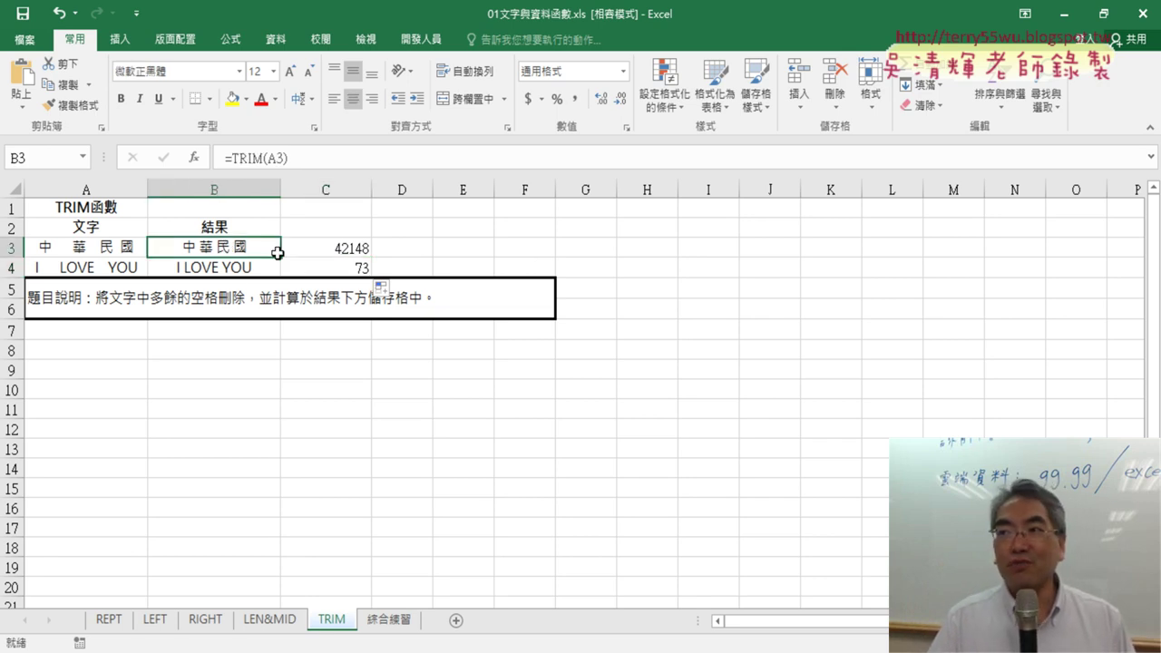
pyautogui.click(235, 272)
pyautogui.click(233, 248)
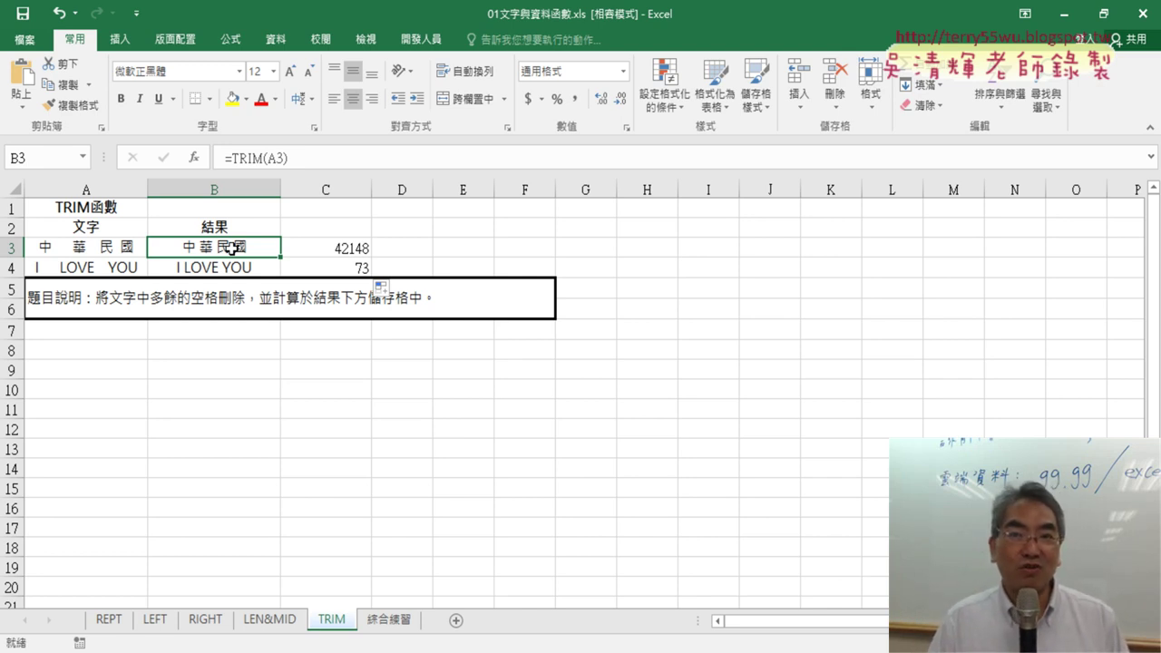
pyautogui.click(260, 626)
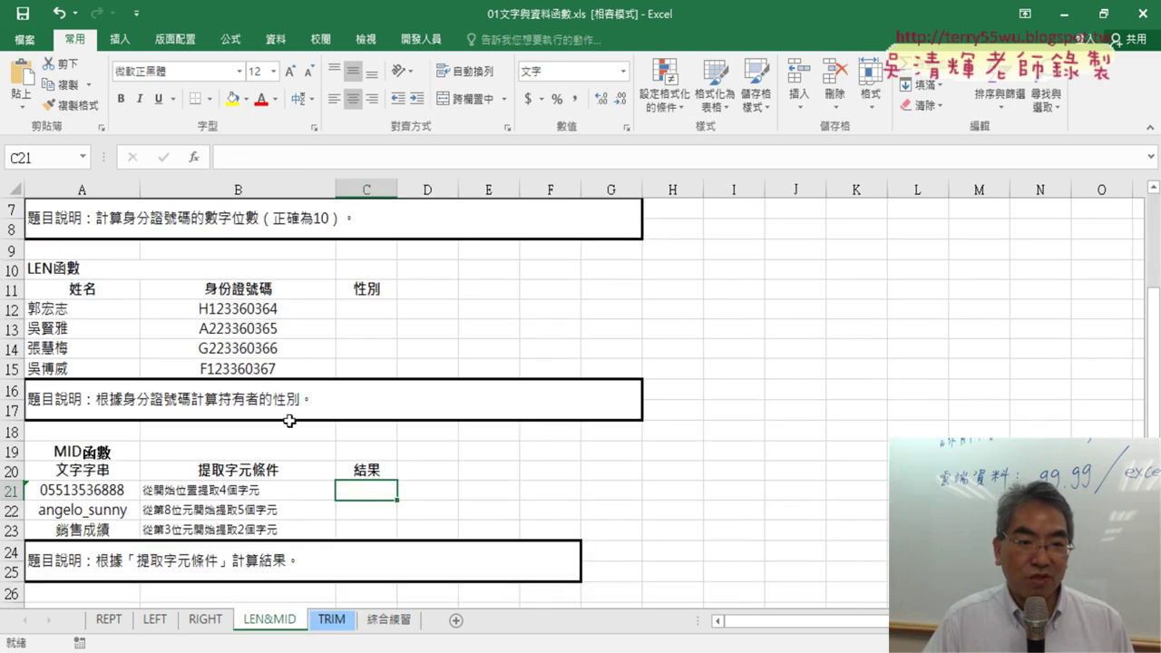
pyautogui.scroll(2, 289, 419)
pyautogui.click(370, 247)
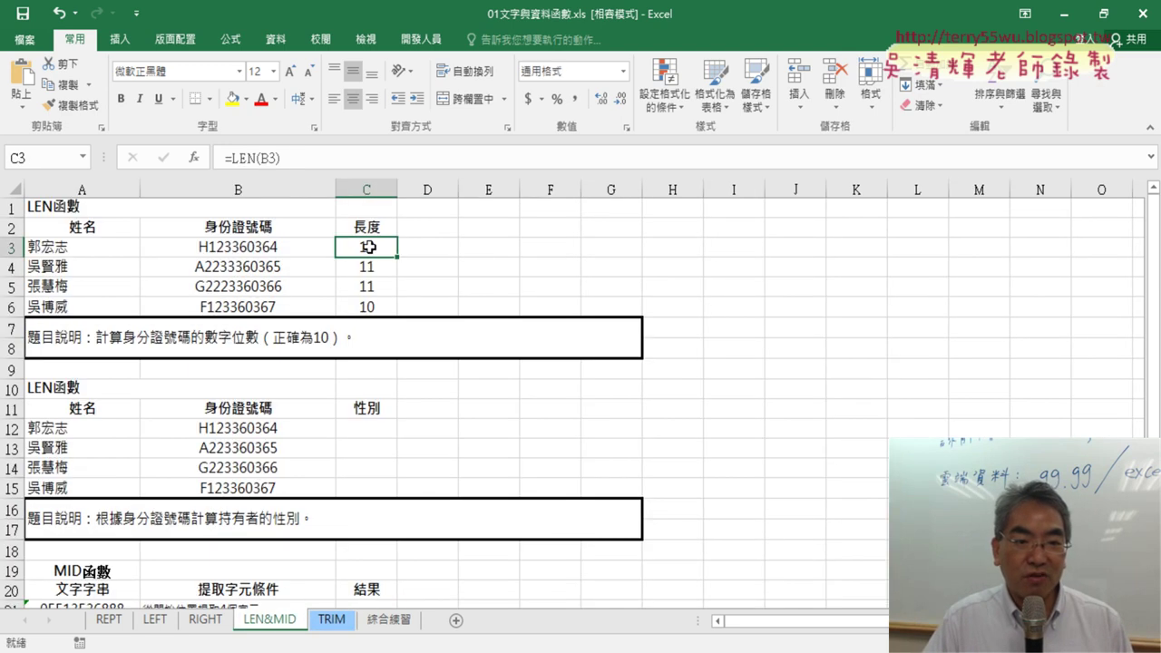
pyautogui.scroll(-2, 369, 246)
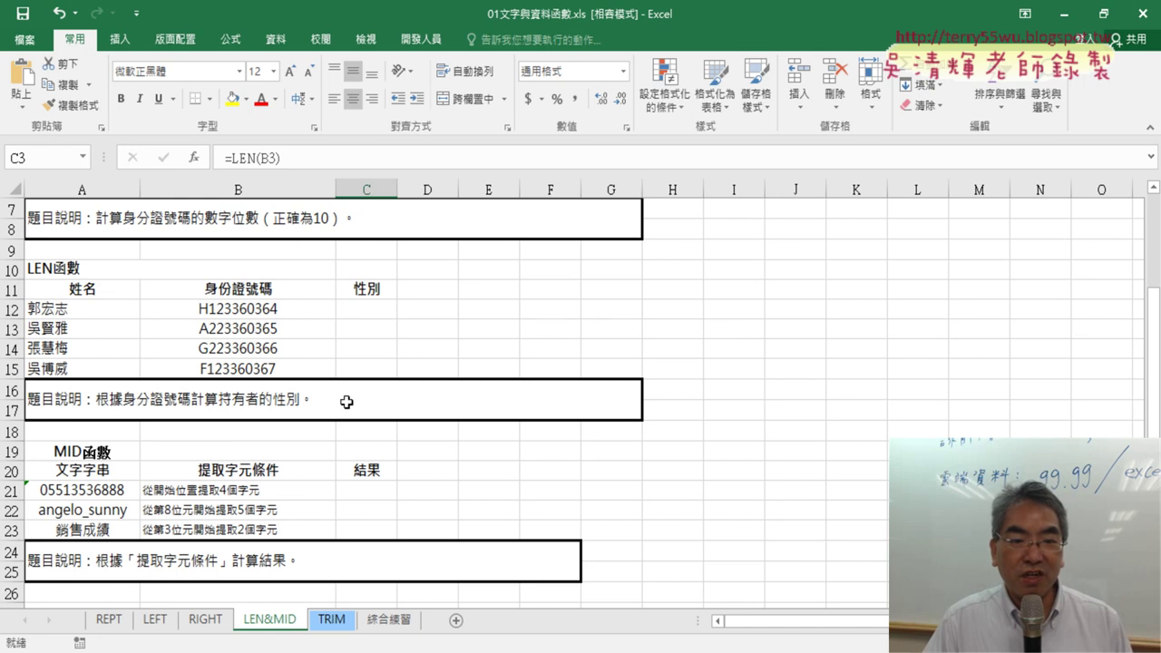
pyautogui.click(152, 624)
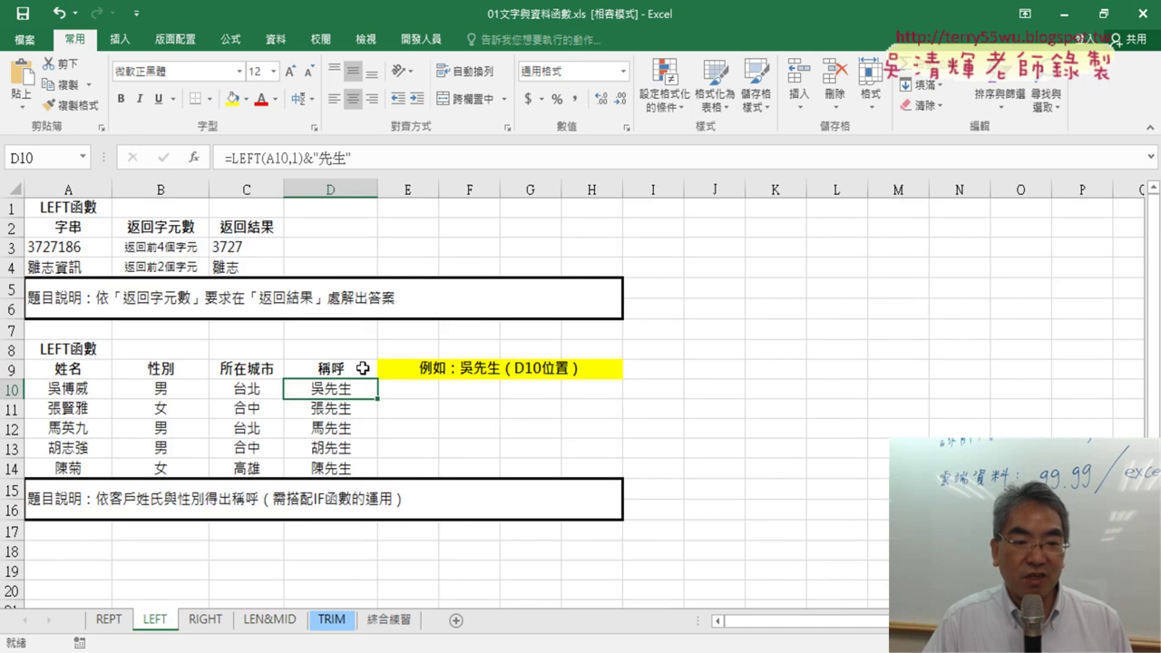
pyautogui.click(345, 632)
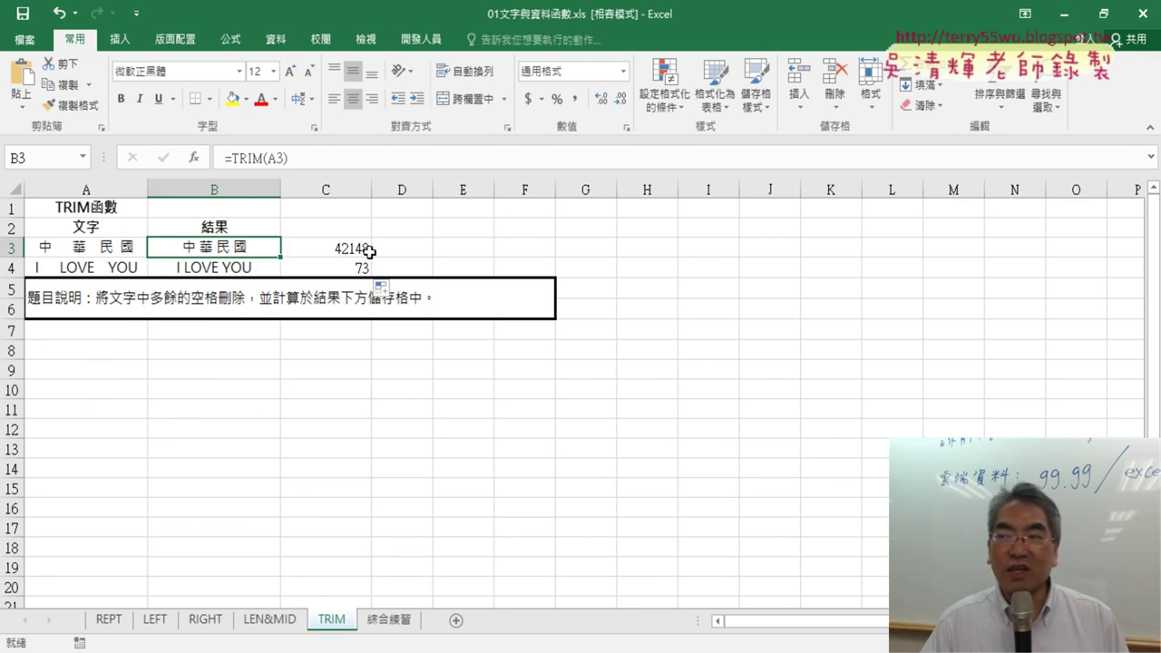